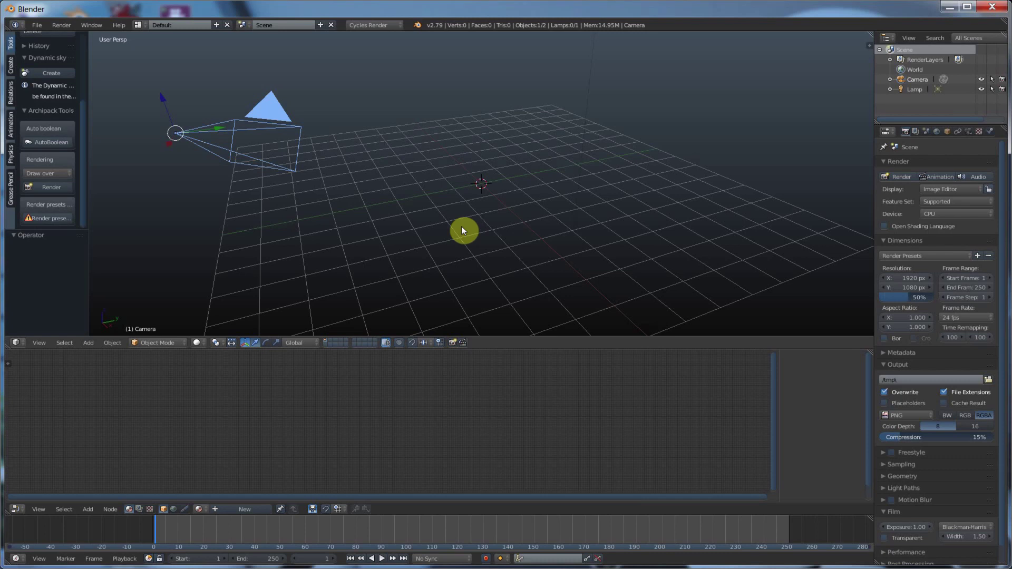
# Step: Add a Plane and enlarge it to a wide ground of radius about 7.9
pyautogui.click(11, 68)
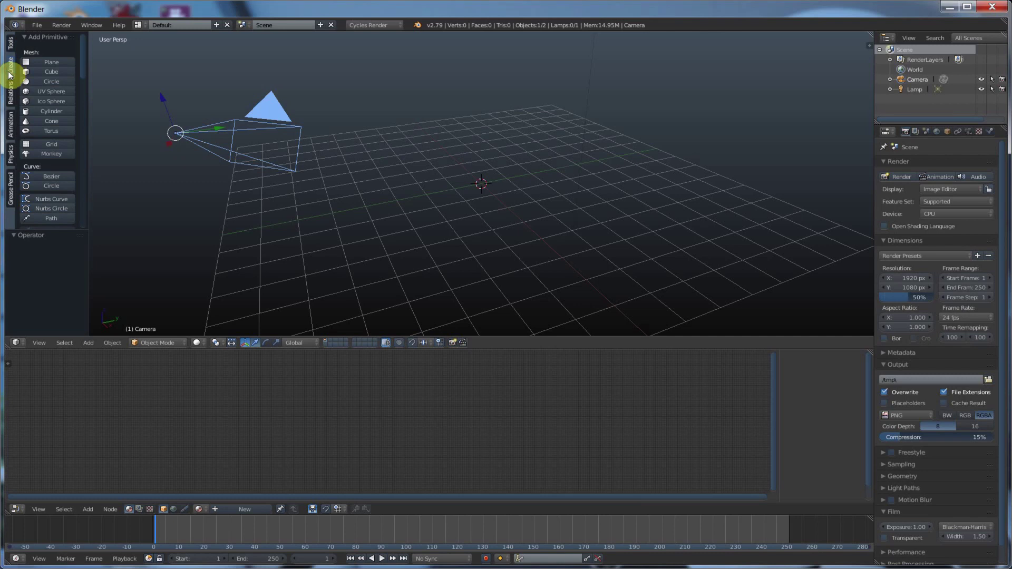
pyautogui.click(51, 62)
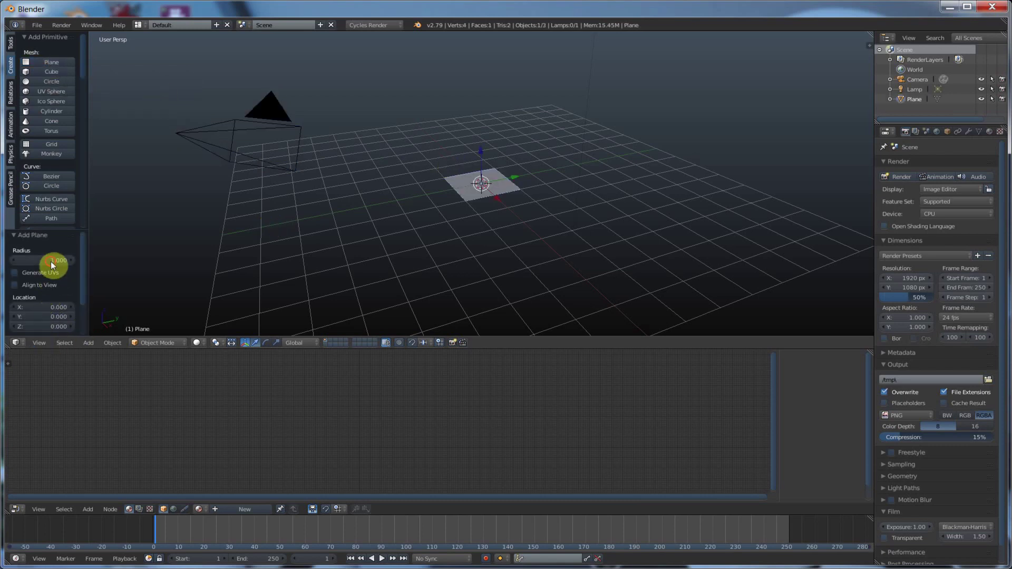
pyautogui.moveTo(50, 262); pyautogui.dragTo(417, 242)
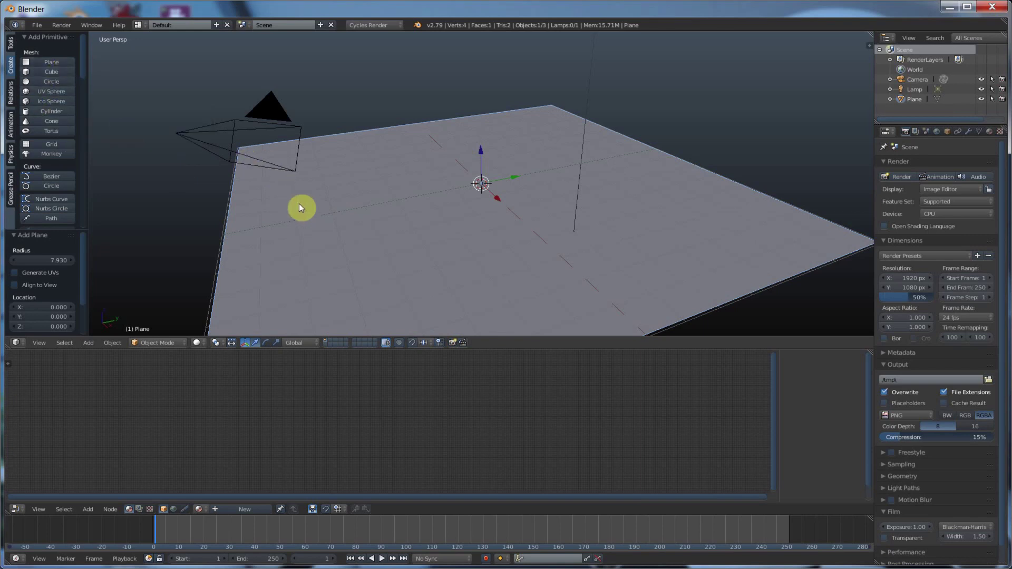
# Step: Add a cube on the plane's left side and raise it above the plane
pyautogui.click(309, 232)
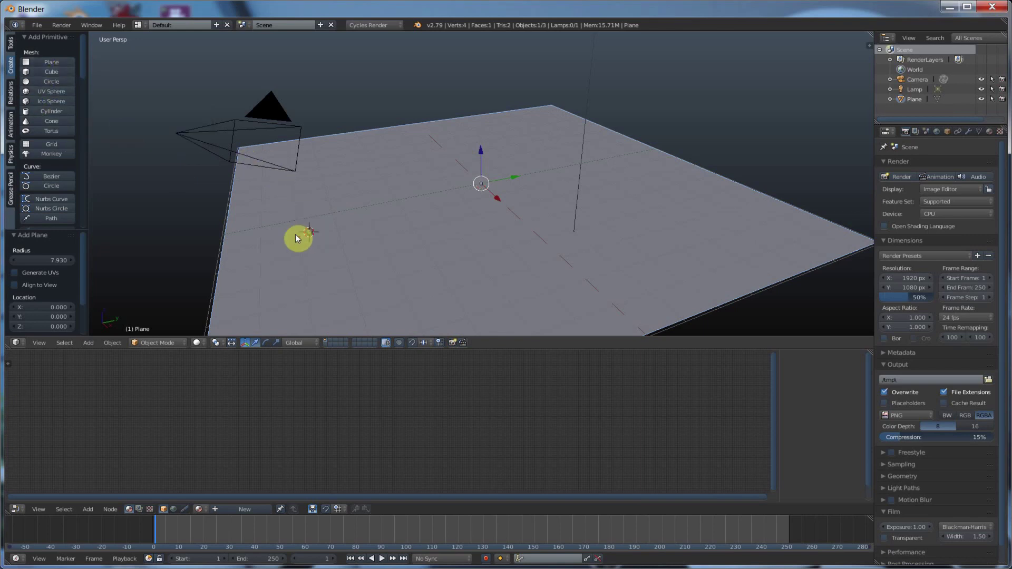
pyautogui.click(56, 74)
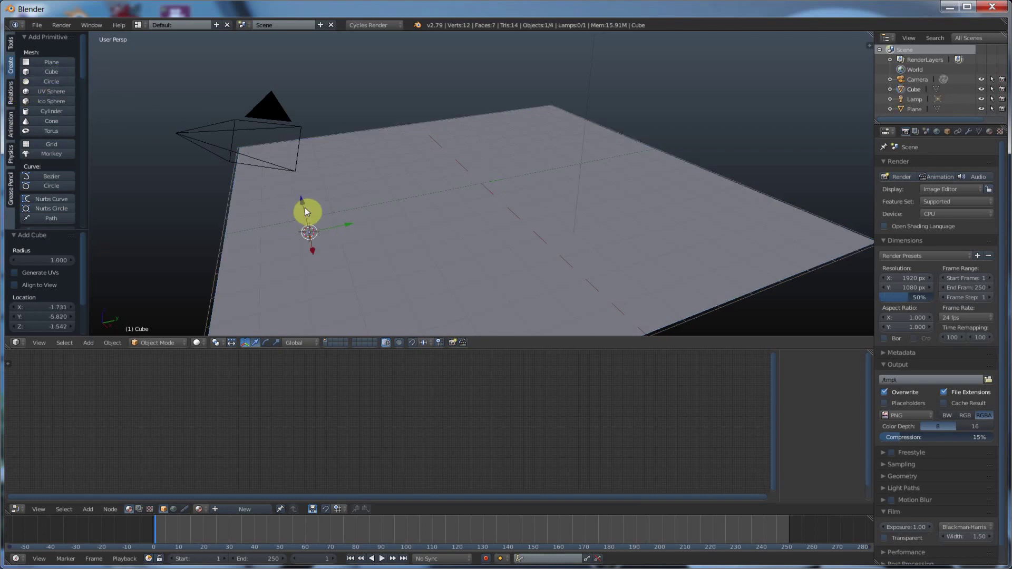
pyautogui.moveTo(306, 211); pyautogui.dragTo(294, 151)
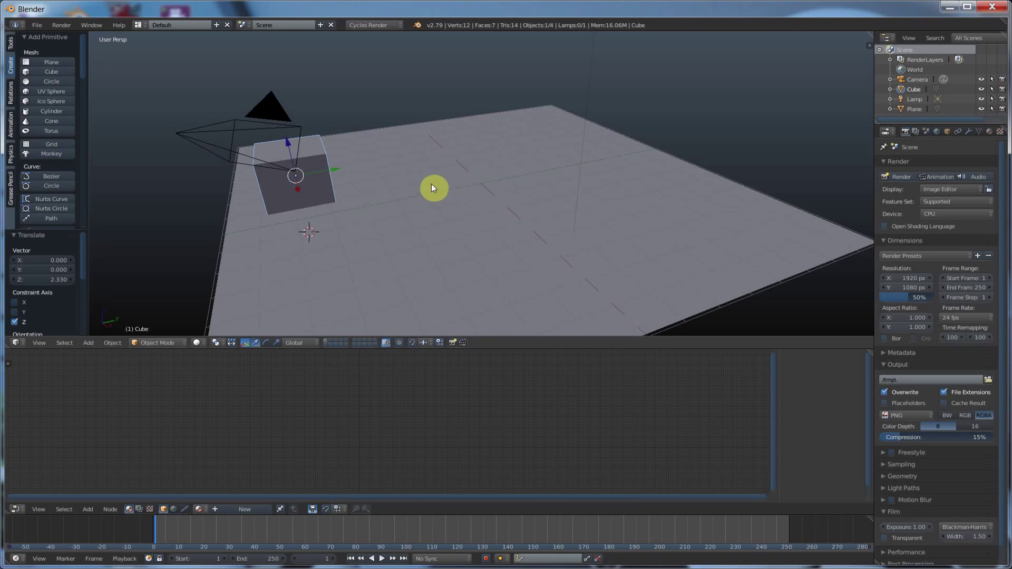
# Step: Add a Suzanne monkey head near the plane's centre and lift it onto the plane
pyautogui.click(481, 184)
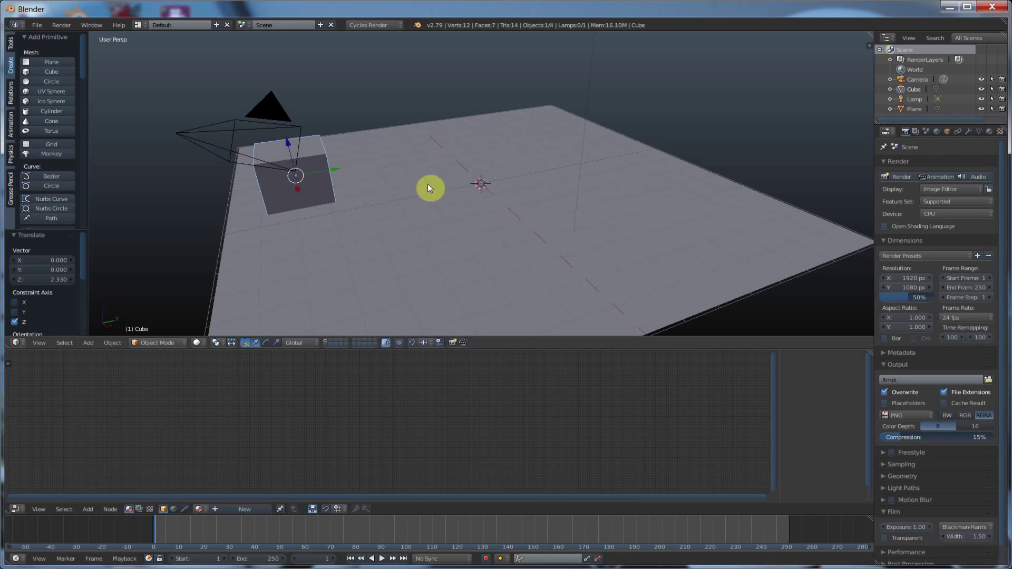
pyautogui.click(47, 153)
pyautogui.moveTo(481, 151); pyautogui.dragTo(481, 120)
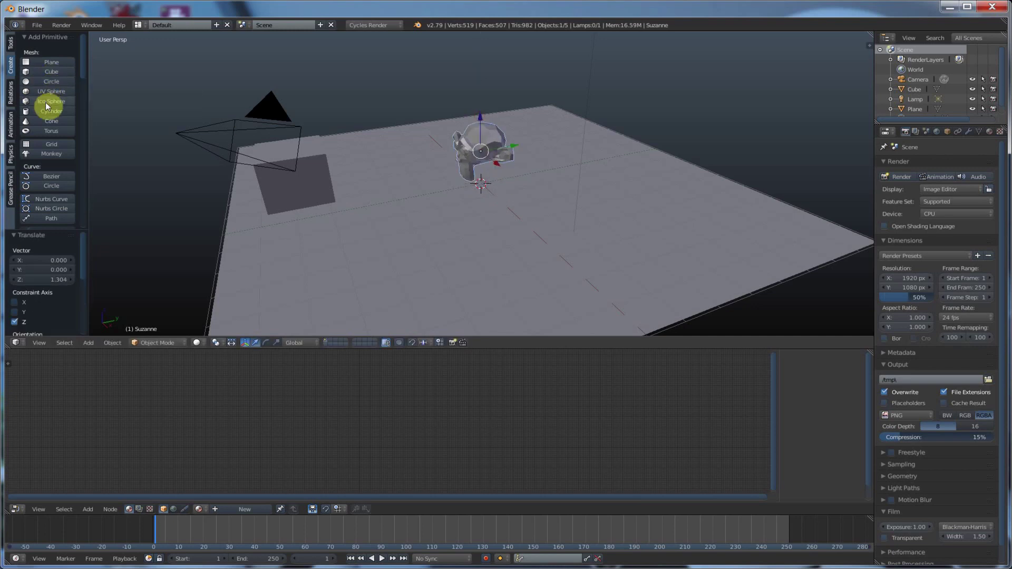
# Step: Add a cone and slide it across the plane away from Suzanne, to Y 2.27
pyautogui.click(50, 121)
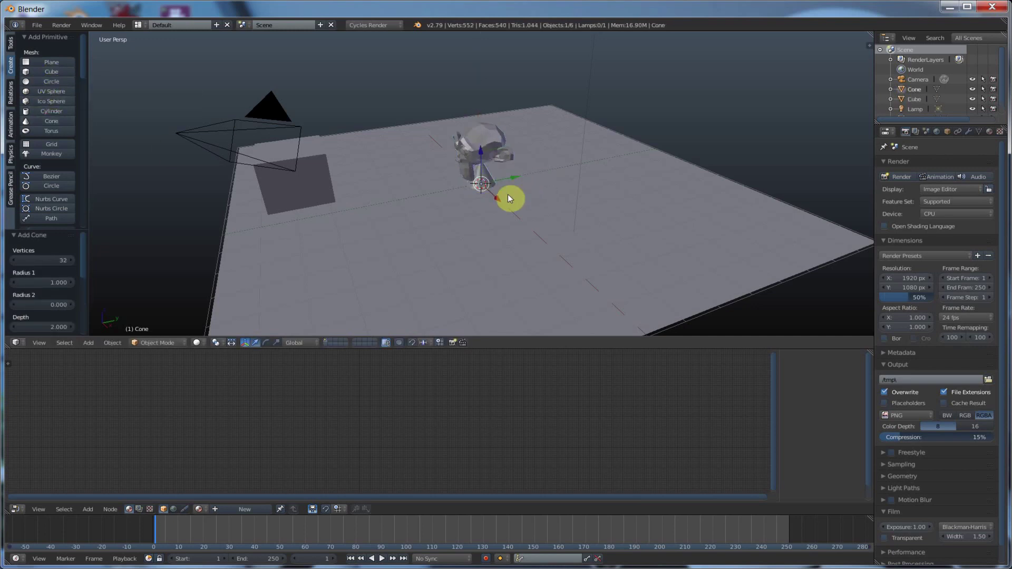
pyautogui.moveTo(508, 198); pyautogui.dragTo(556, 226)
pyautogui.moveTo(530, 194); pyautogui.dragTo(629, 175)
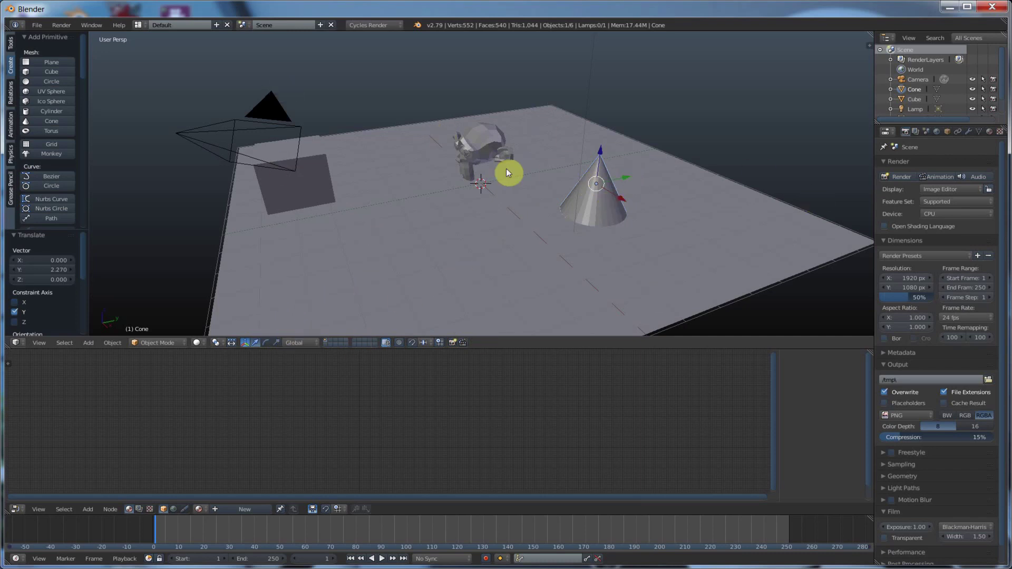
# Step: Switch the viewport to Rendered shading and delete the default Lamp
pyautogui.click(198, 344)
pyautogui.click(209, 276)
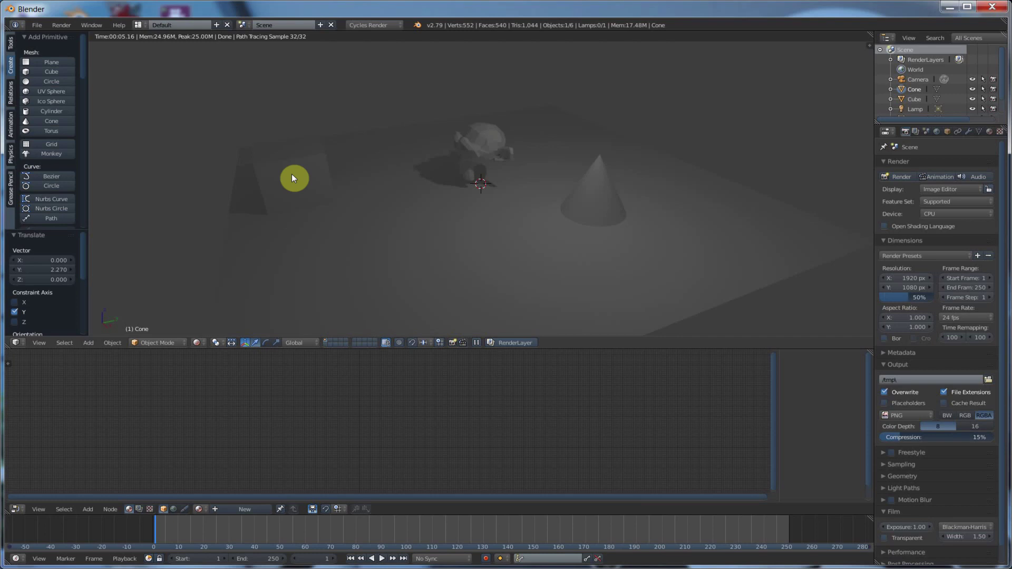
pyautogui.rightClick(916, 111)
pyautogui.click(916, 112)
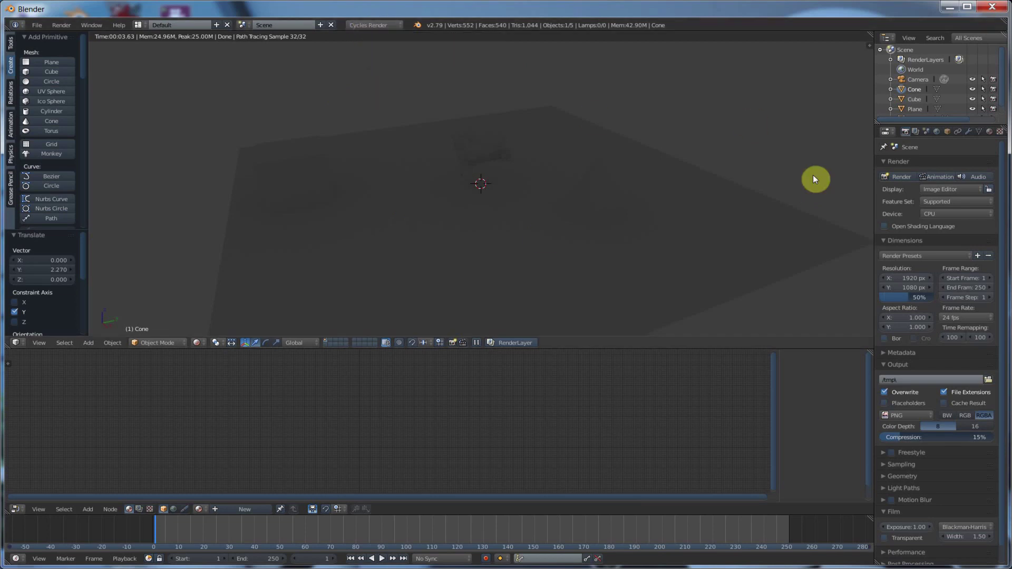
# Step: Set the World background colour to black
pyautogui.click(937, 133)
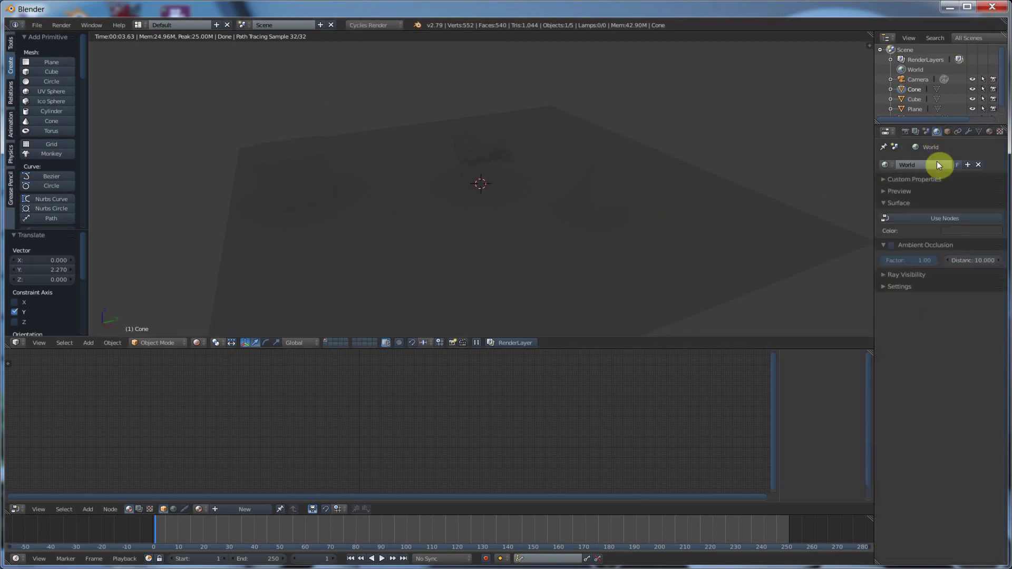
pyautogui.click(948, 230)
pyautogui.moveTo(995, 154); pyautogui.dragTo(994, 171)
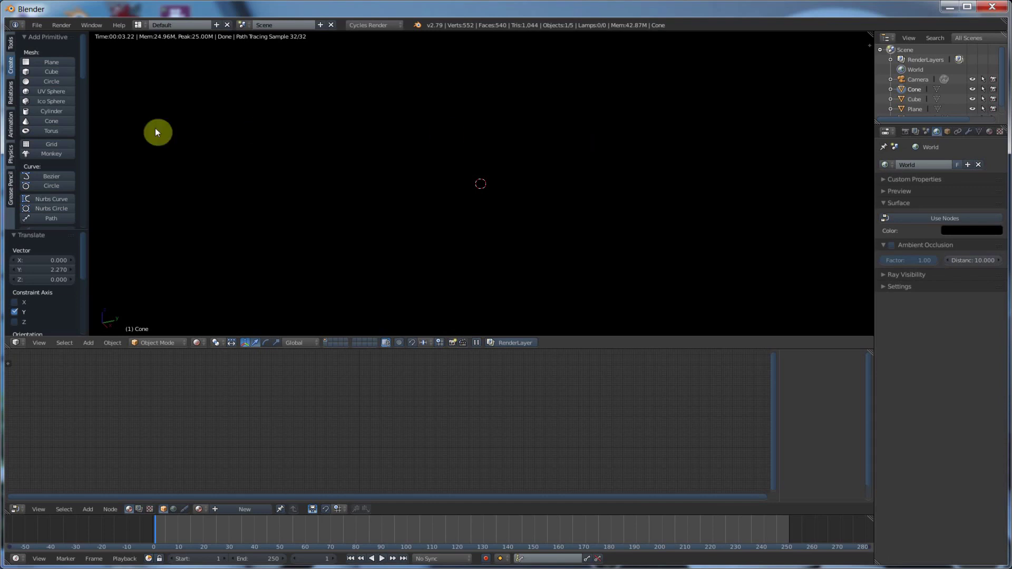
# Step: Add a Point lamp and raise its Location Z to about 2.55 above the objects
pyautogui.scroll(-5, 55, 131)
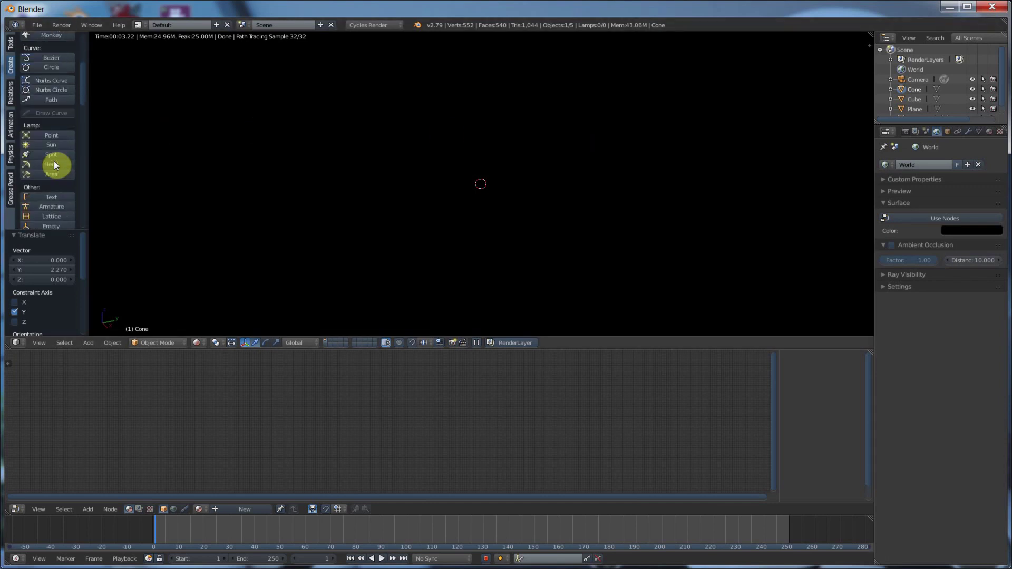
pyautogui.click(58, 135)
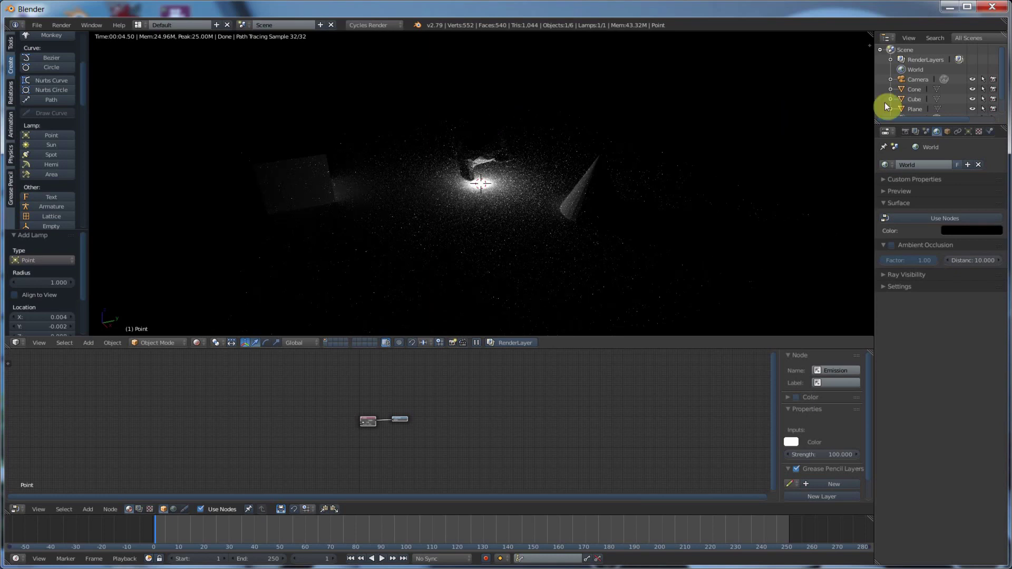
pyautogui.click(867, 45)
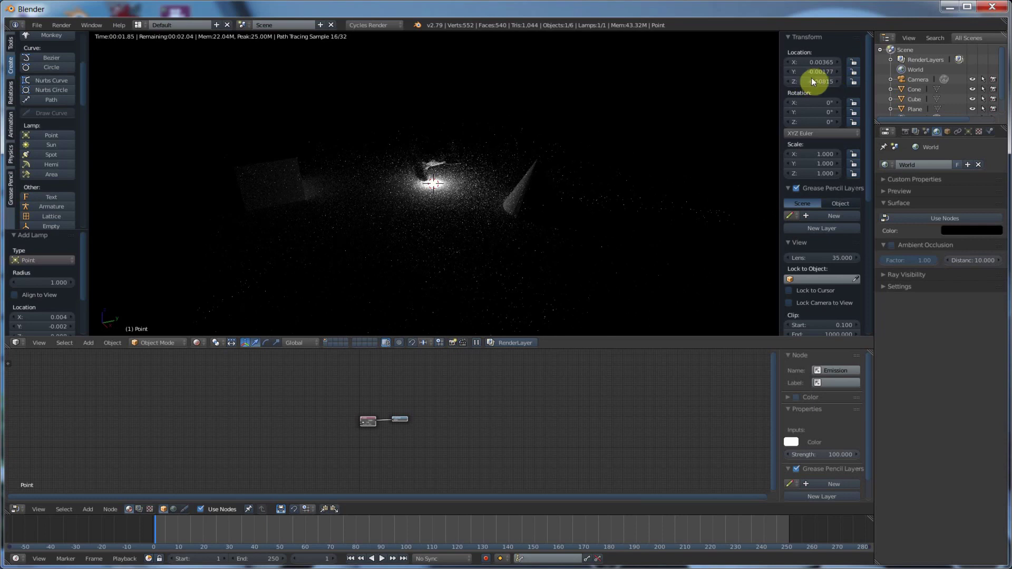
pyautogui.scroll(-2, 919, 112)
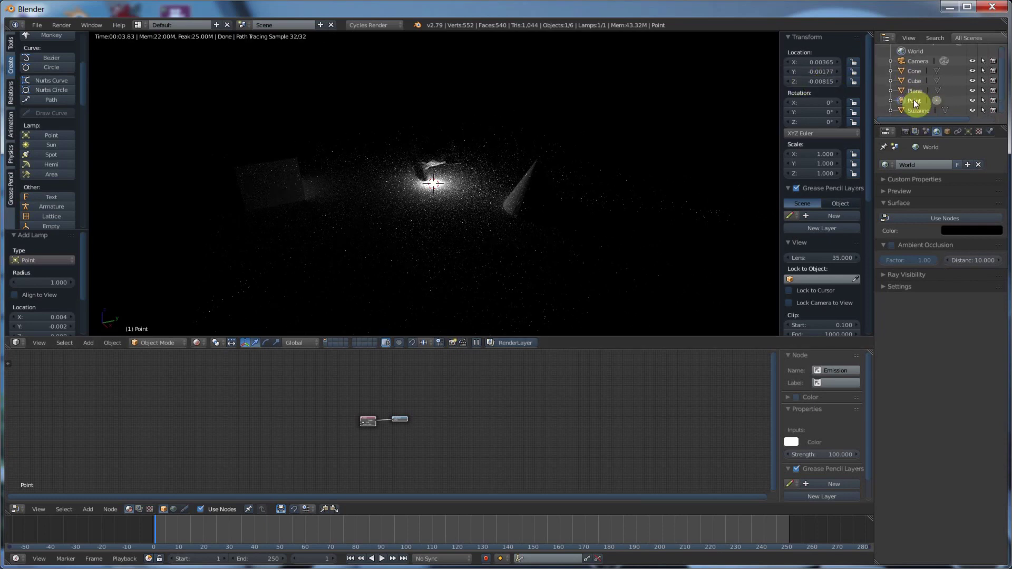
pyautogui.moveTo(815, 80)
pyautogui.mouseDown()
pyautogui.moveTo(867, 80)
pyautogui.moveTo(791, 82)
pyautogui.moveTo(854, 81)
pyautogui.moveTo(812, 81)
pyautogui.mouseUp()
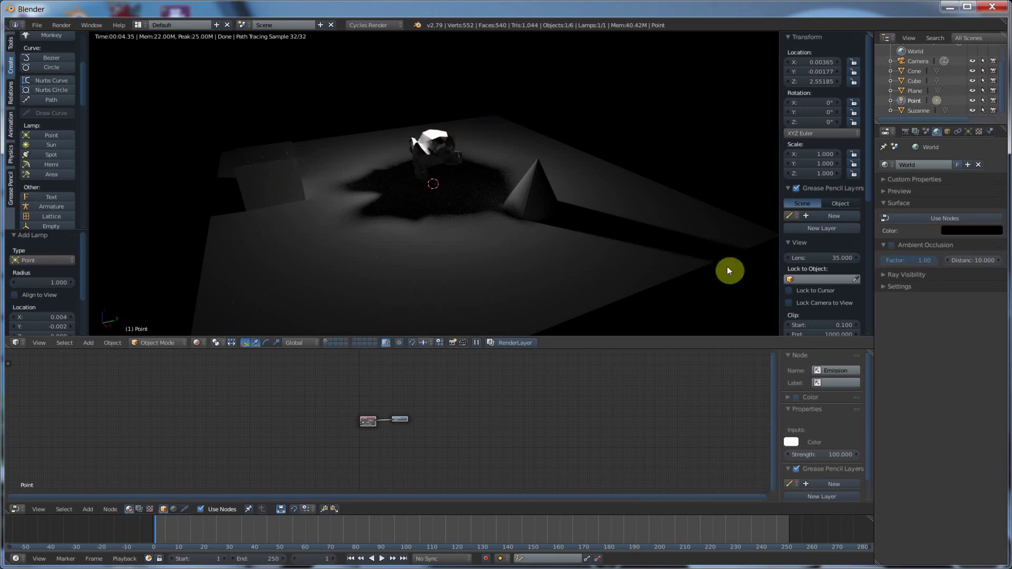
# Step: Set the point lamp's Strength to 784.6, test a colour tint, and toggle Cast Shadow off and on
pyautogui.click(969, 132)
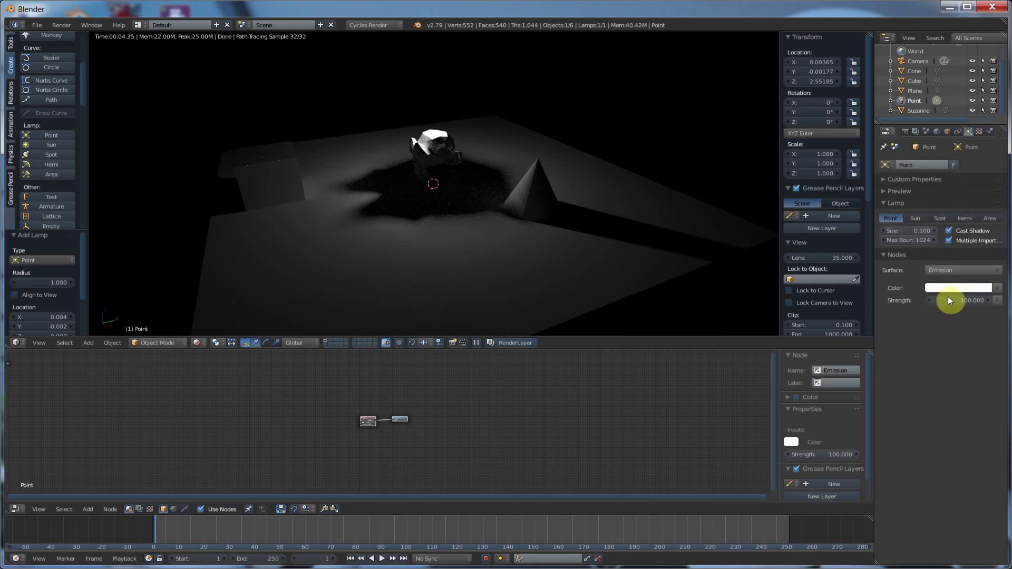
pyautogui.moveTo(963, 301); pyautogui.dragTo(1010, 302)
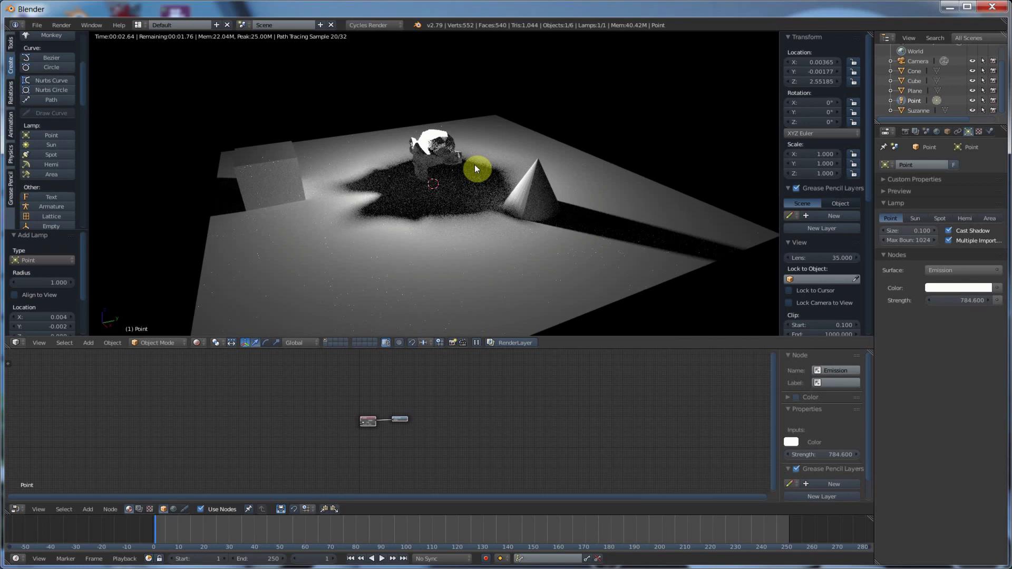
pyautogui.click(949, 288)
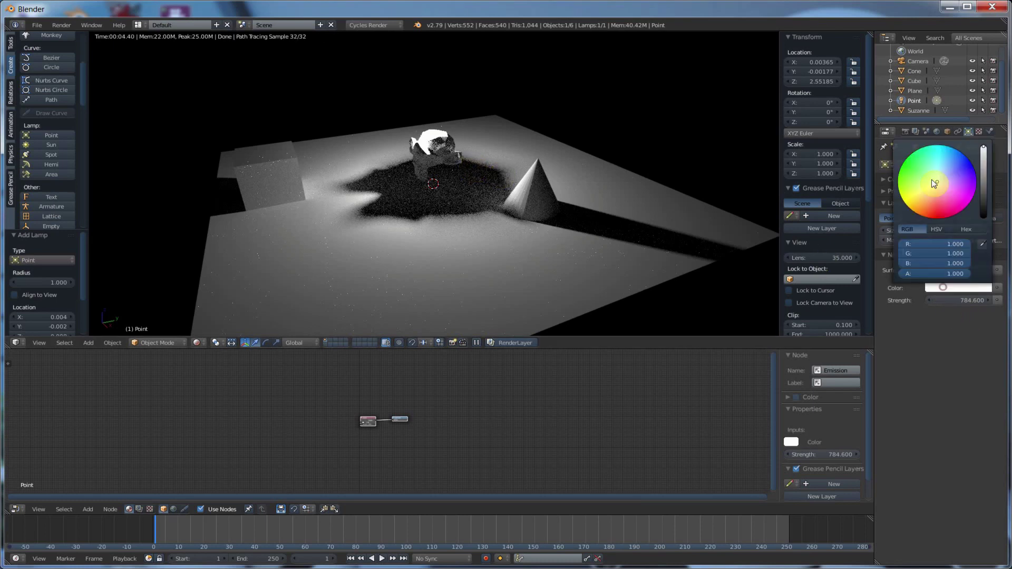
pyautogui.moveTo(944, 180)
pyautogui.mouseDown()
pyautogui.moveTo(958, 165)
pyautogui.moveTo(957, 203)
pyautogui.moveTo(925, 197)
pyautogui.mouseUp()
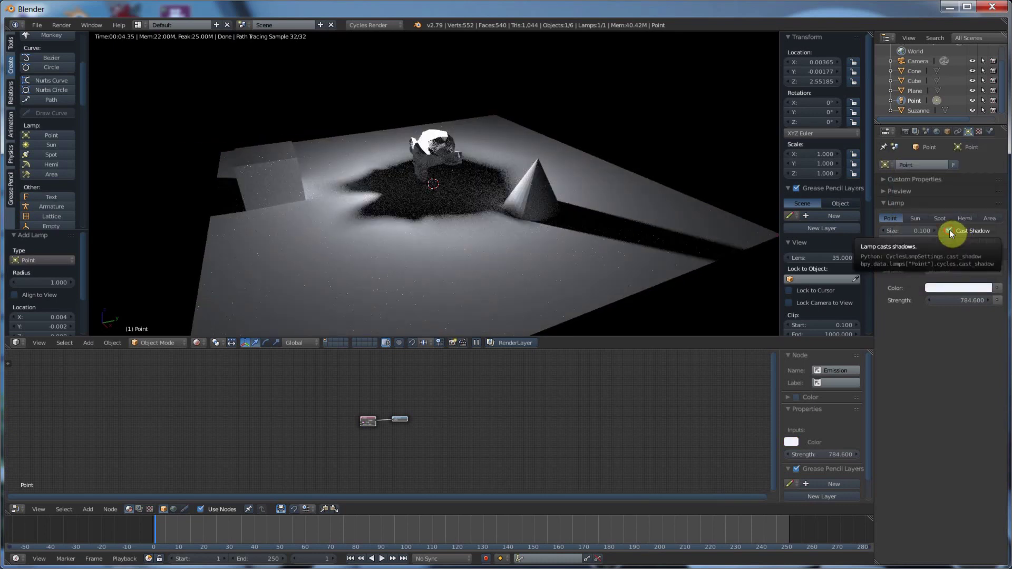
pyautogui.click(950, 231)
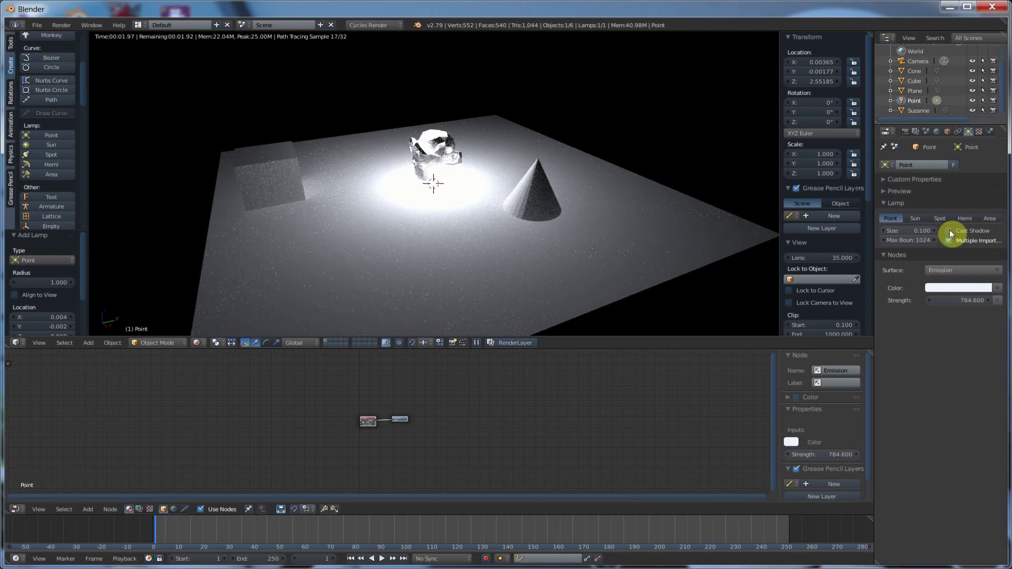
pyautogui.click(950, 231)
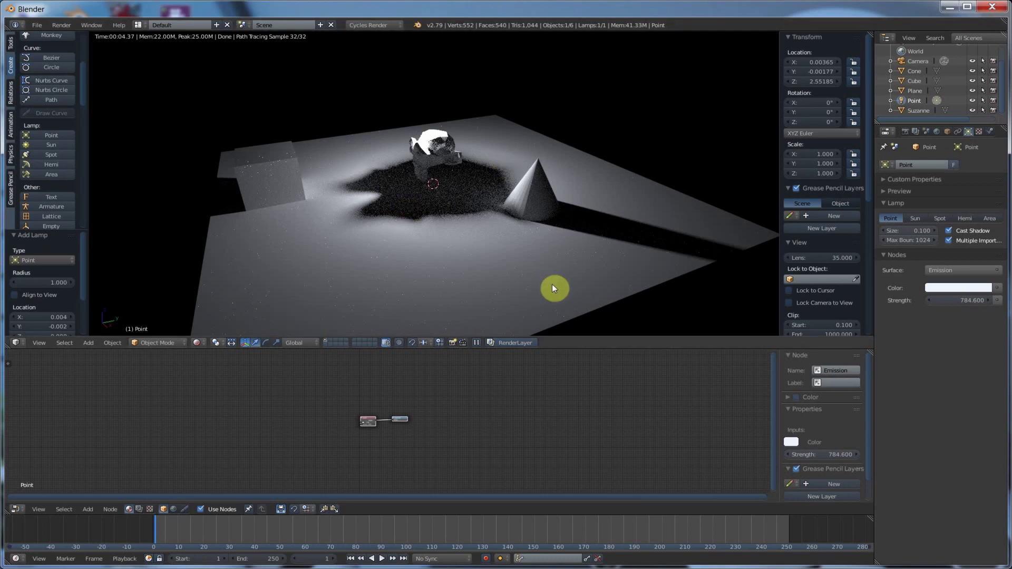
# Step: Replace the point lamp with a Spot lamp raised above the scene
pyautogui.rightClick(916, 105)
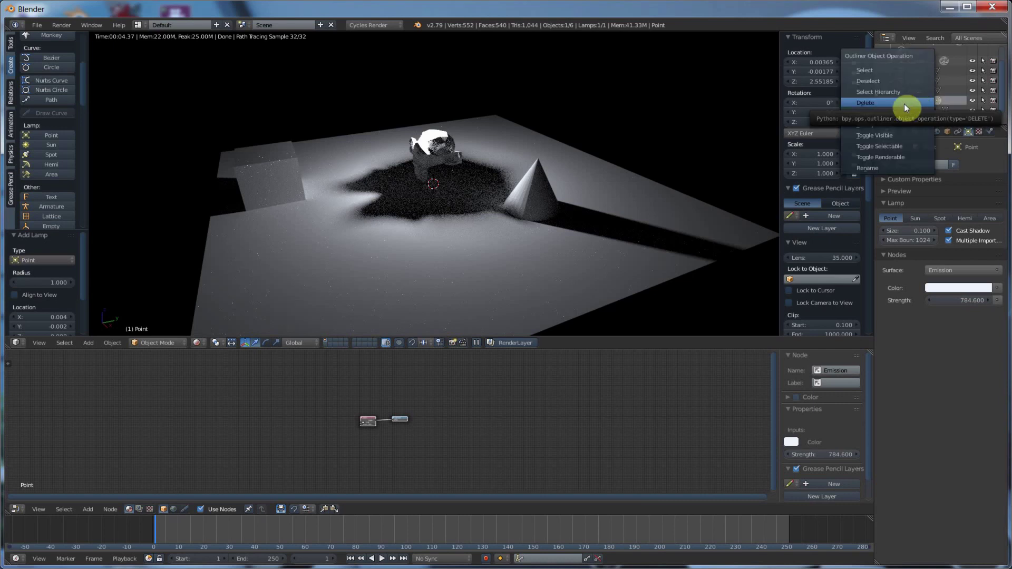
pyautogui.click(903, 103)
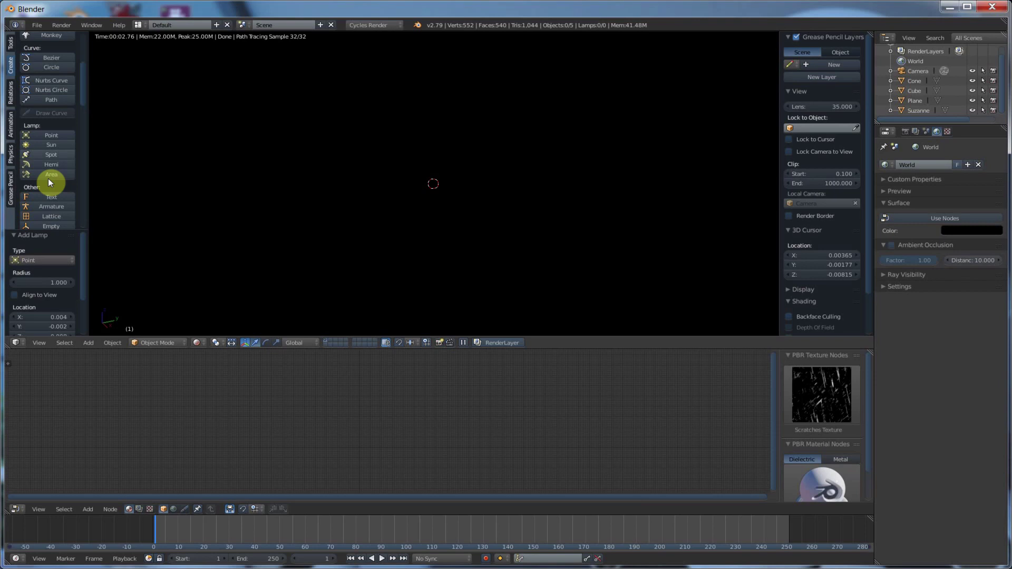
pyautogui.click(51, 156)
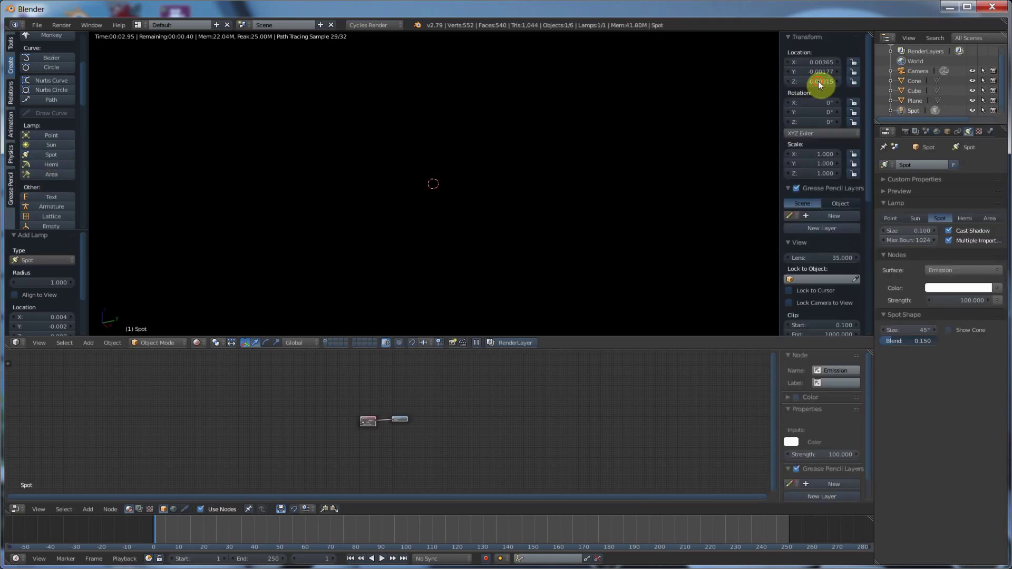
pyautogui.moveTo(821, 85); pyautogui.dragTo(852, 82)
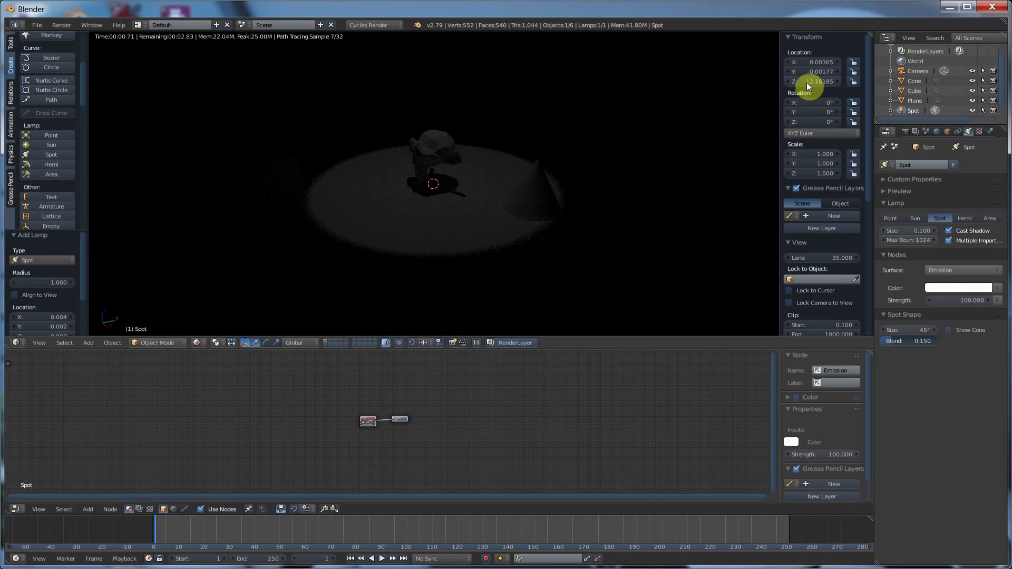
# Step: Set the spot lamp's Strength to 1500, then to 5000
pyautogui.click(975, 298)
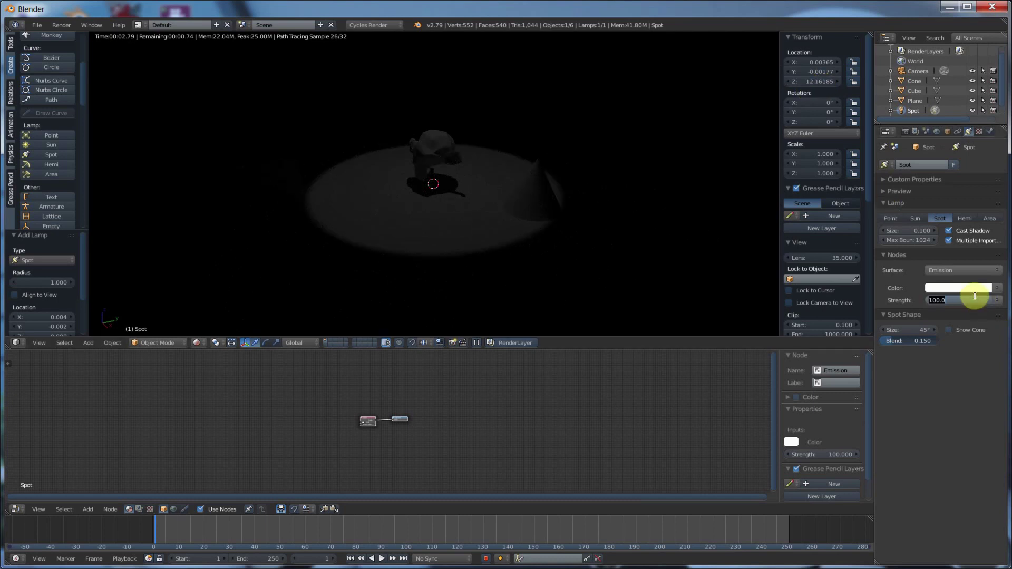
pyautogui.write('150')
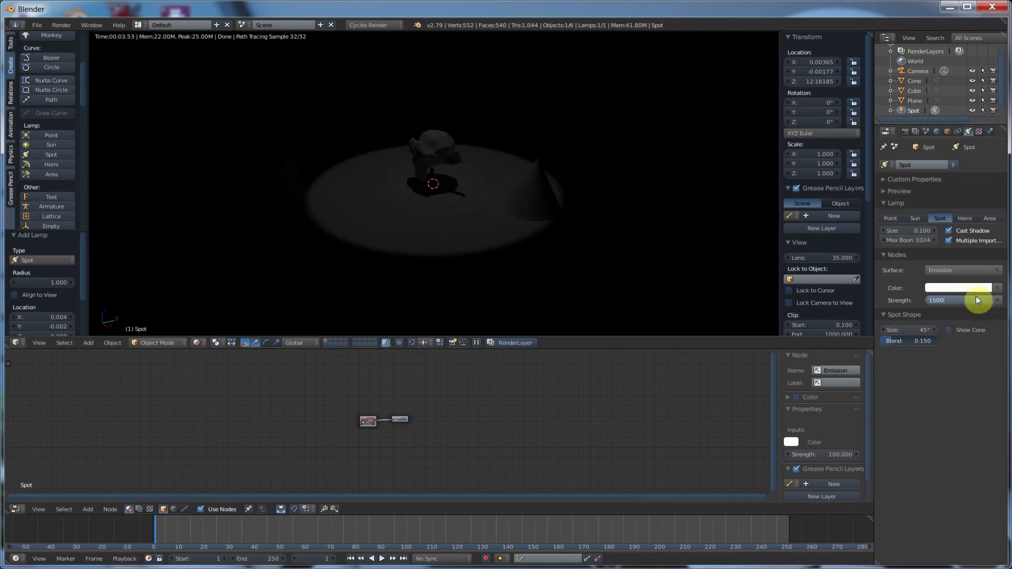
pyautogui.press('Return')
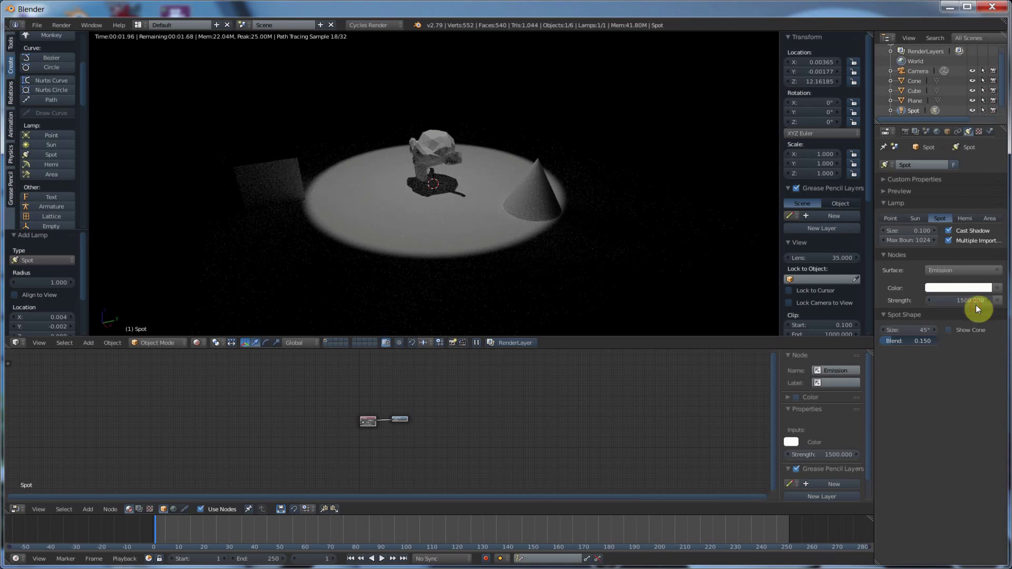
pyautogui.click(974, 302)
pyautogui.write('5')
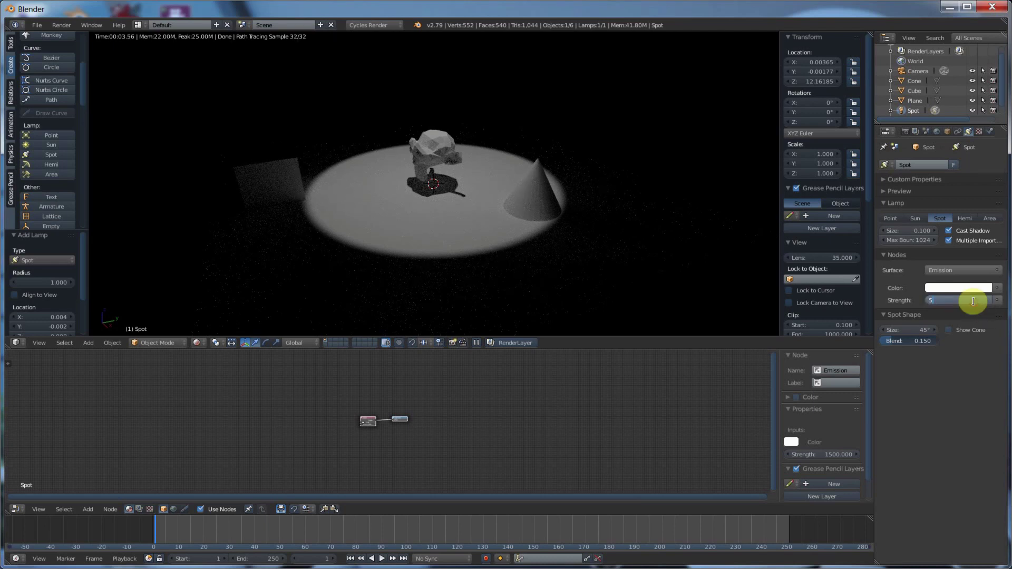
pyautogui.press('Return')
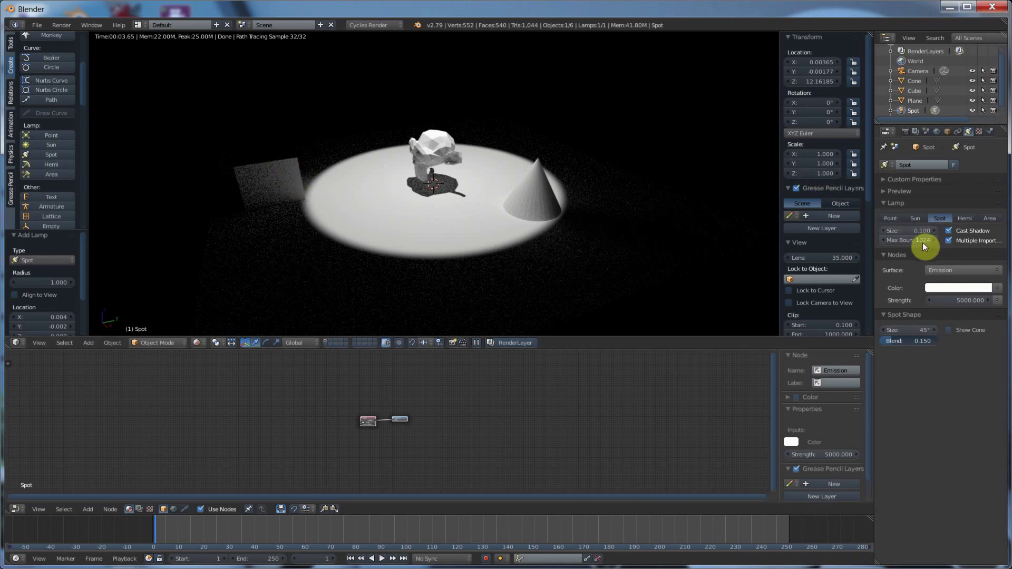
# Step: In Solid view, show the spot cone, set its Size to 51.1° and Blend to 0.000
pyautogui.click(204, 346)
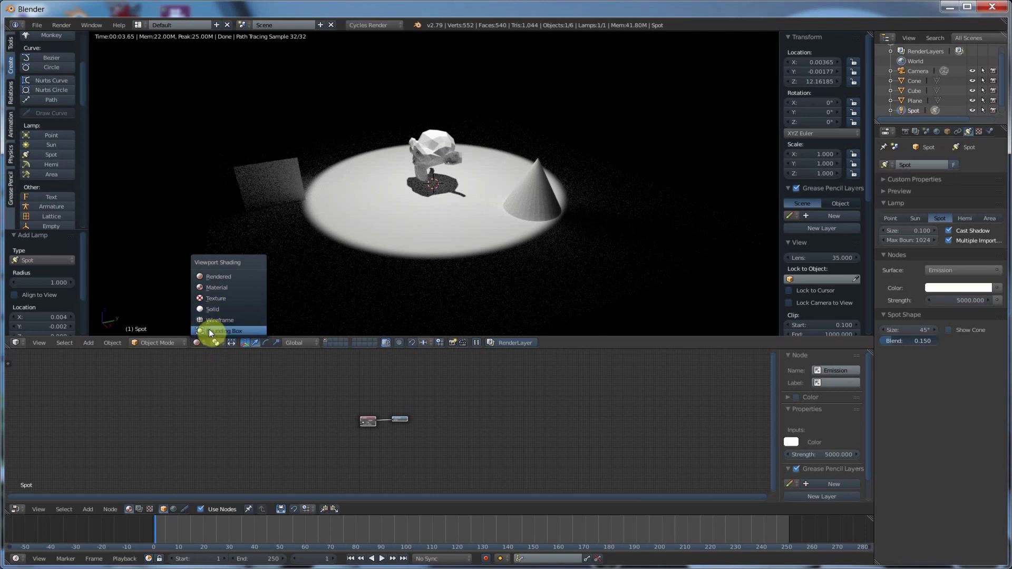
pyautogui.click(215, 310)
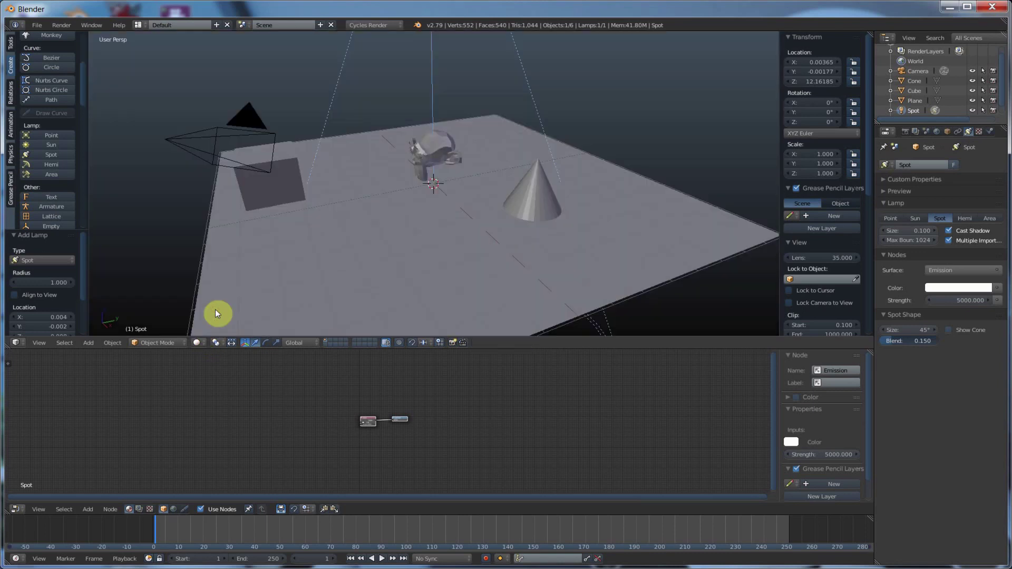
pyautogui.scroll(-7, 434, 257)
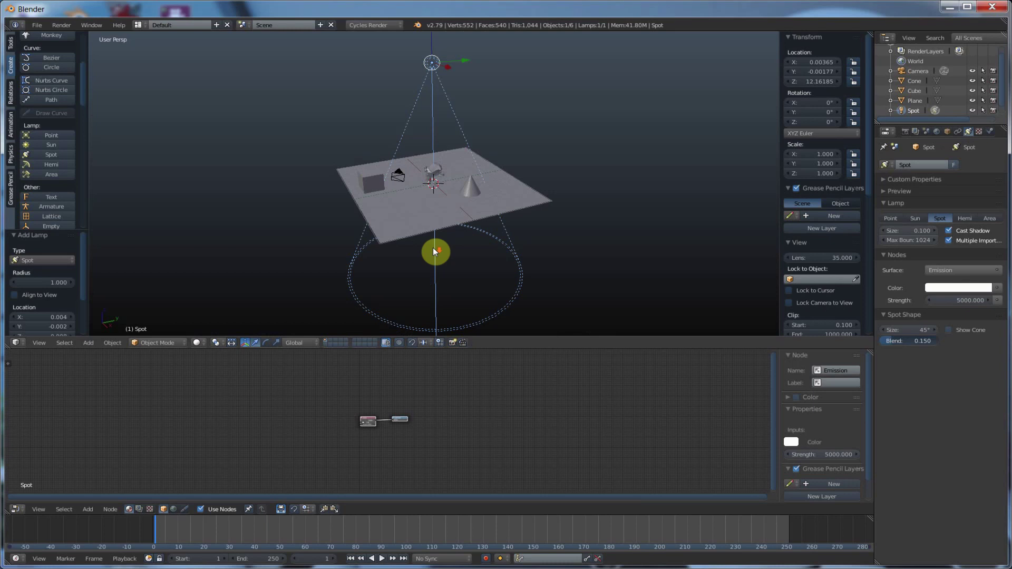
pyautogui.scroll(4, 406, 200)
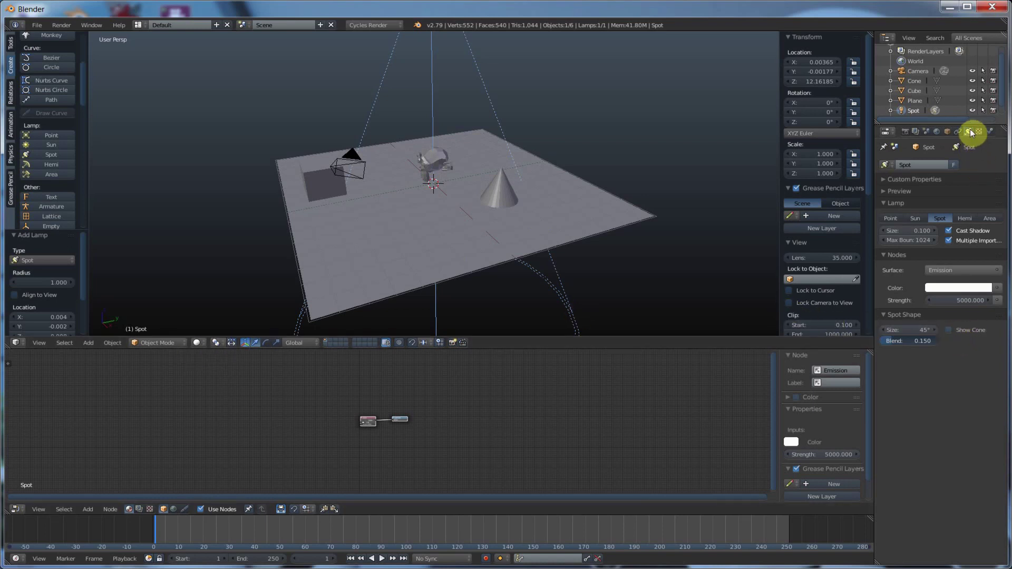
pyautogui.click(949, 330)
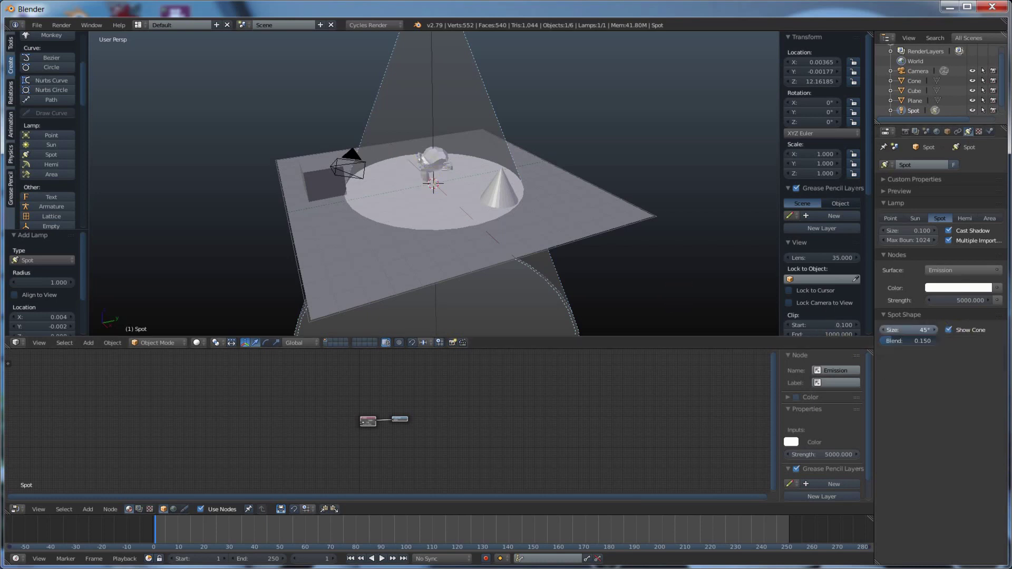
pyautogui.moveTo(907, 330)
pyautogui.mouseDown()
pyautogui.moveTo(954, 330)
pyautogui.moveTo(873, 330)
pyautogui.moveTo(897, 330)
pyautogui.moveTo(893, 343)
pyautogui.mouseUp()
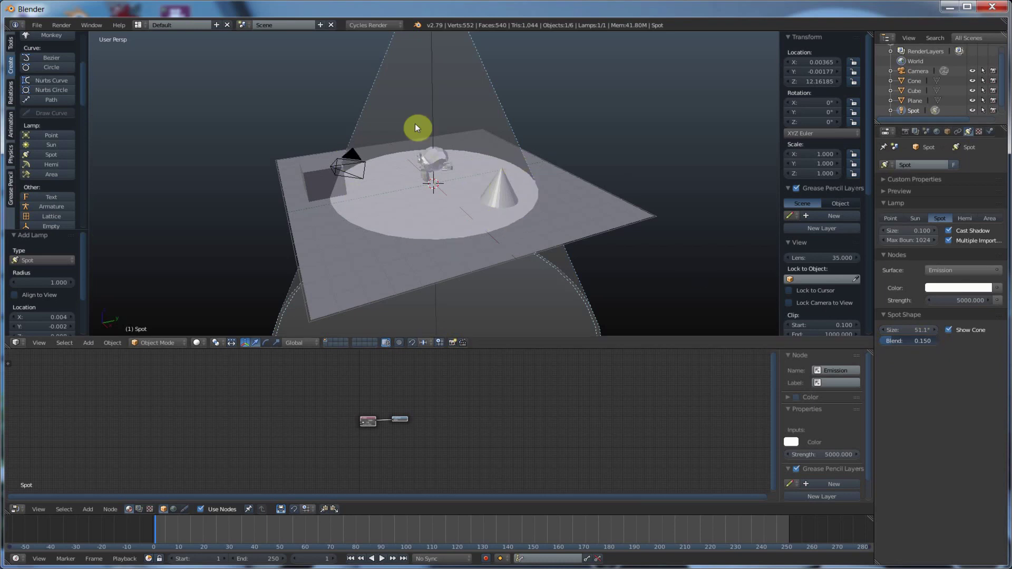
pyautogui.moveTo(893, 343)
pyautogui.mouseDown()
pyautogui.moveTo(875, 343)
pyautogui.moveTo(928, 344)
pyautogui.moveTo(877, 343)
pyautogui.mouseUp()
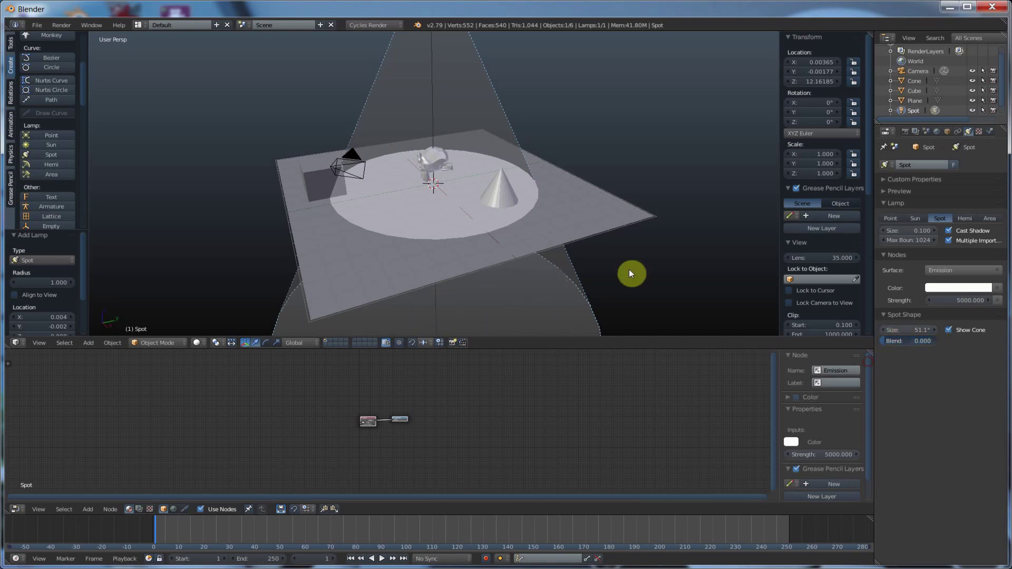
# Step: In Rendered view, set the spot Blend to 1.000 and rotate the lamp so its beam slants
pyautogui.click(206, 344)
pyautogui.click(216, 277)
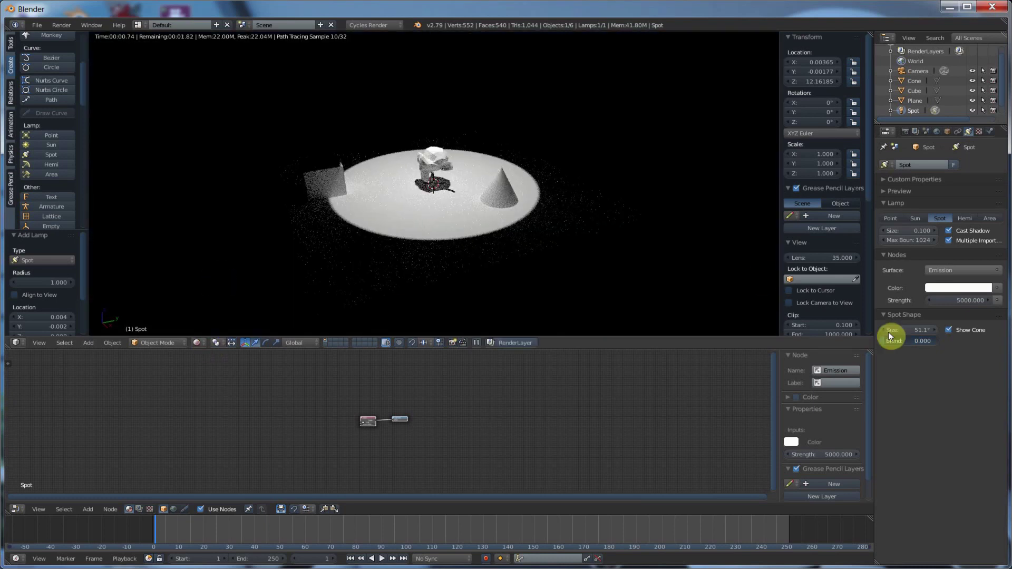
pyautogui.moveTo(882, 341); pyautogui.dragTo(949, 337)
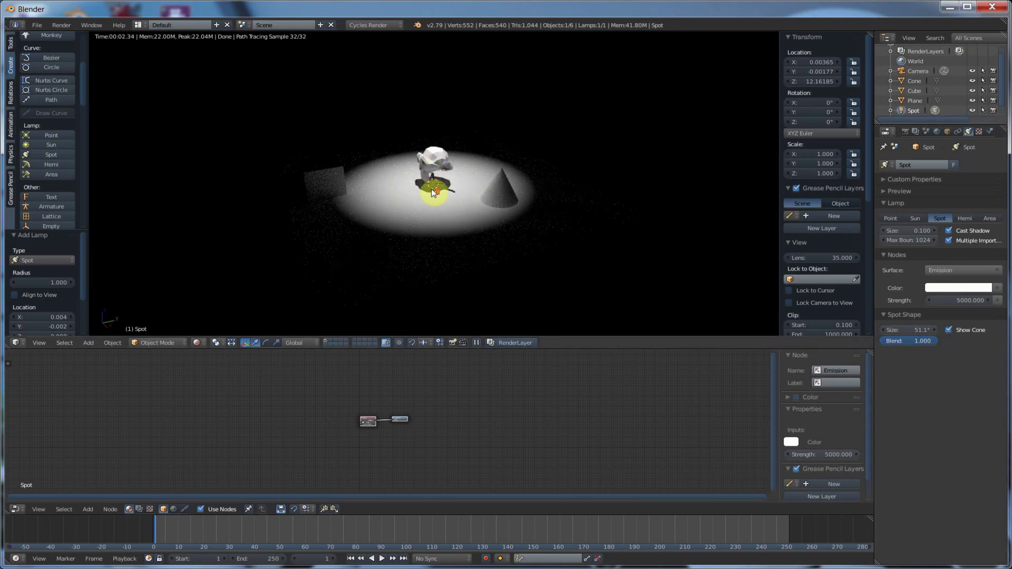
pyautogui.scroll(4, 431, 189)
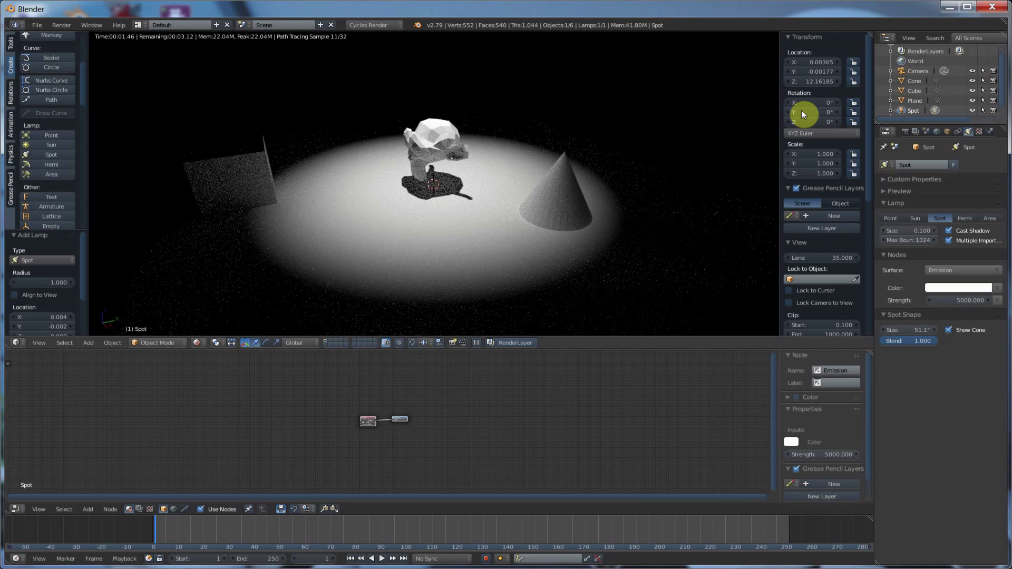
pyautogui.moveTo(804, 115)
pyautogui.mouseDown()
pyautogui.moveTo(832, 112)
pyautogui.moveTo(817, 110)
pyautogui.moveTo(810, 81)
pyautogui.moveTo(790, 81)
pyautogui.moveTo(821, 82)
pyautogui.moveTo(825, 113)
pyautogui.moveTo(814, 113)
pyautogui.moveTo(854, 102)
pyautogui.moveTo(815, 102)
pyautogui.mouseUp()
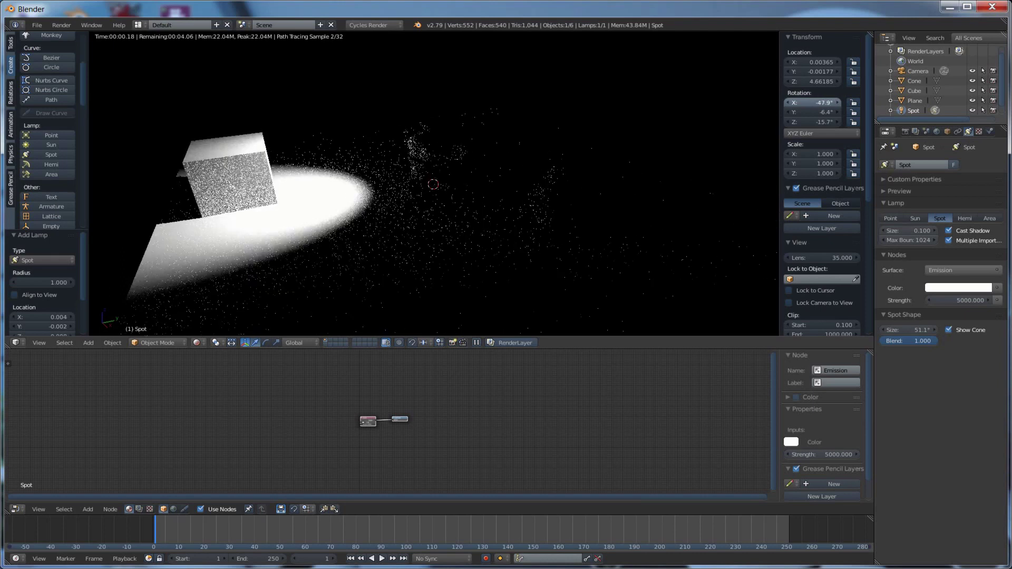
# Step: In Solid view, move the spot lamp to about X 2.87, Y 6.49 and widen its cone to 64.4°
pyautogui.click(197, 343)
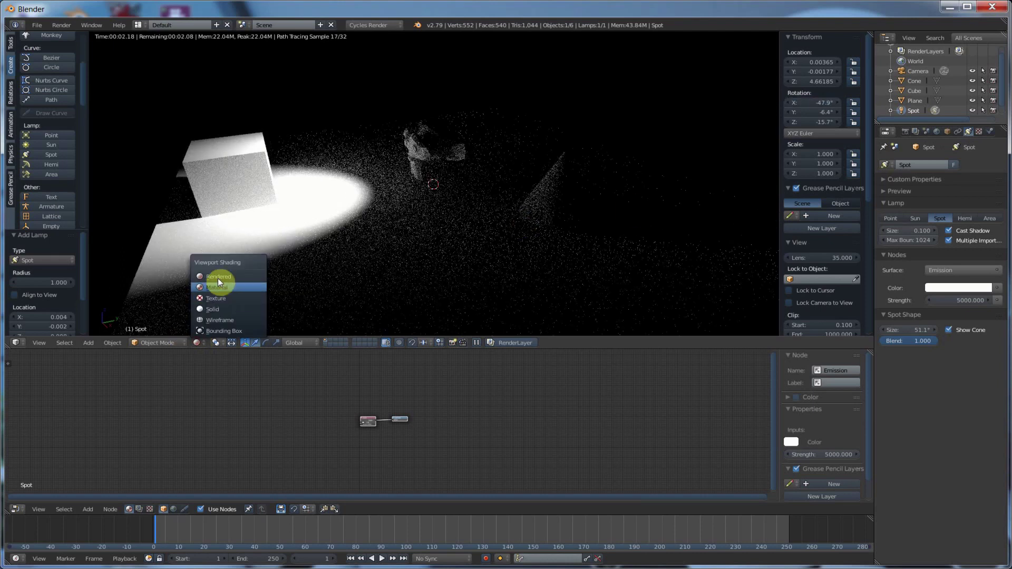
pyautogui.click(215, 309)
pyautogui.moveTo(372, 223); pyautogui.dragTo(466, 130, button='middle')
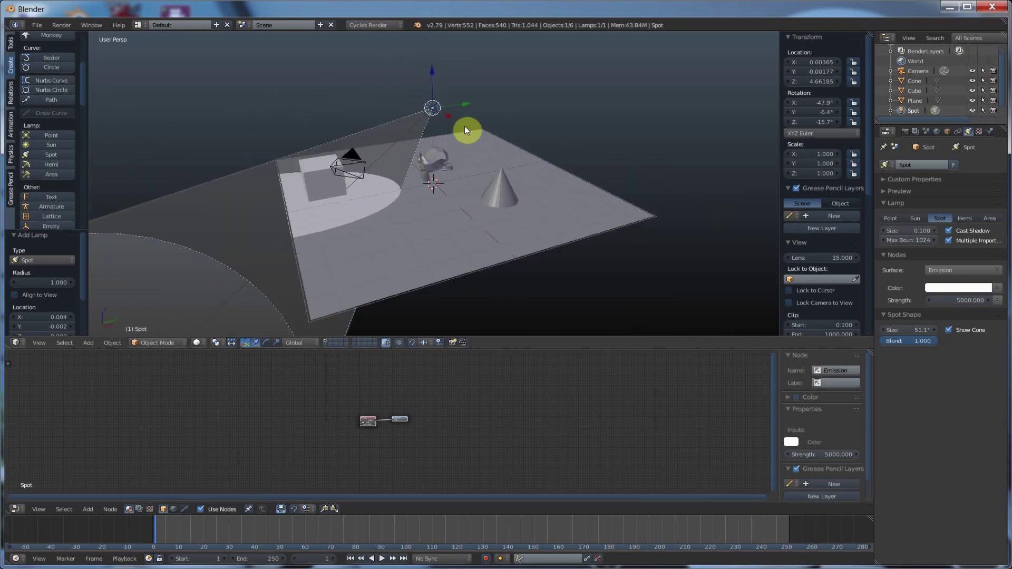
pyautogui.moveTo(469, 105); pyautogui.dragTo(569, 95)
pyautogui.moveTo(929, 331); pyautogui.dragTo(949, 331)
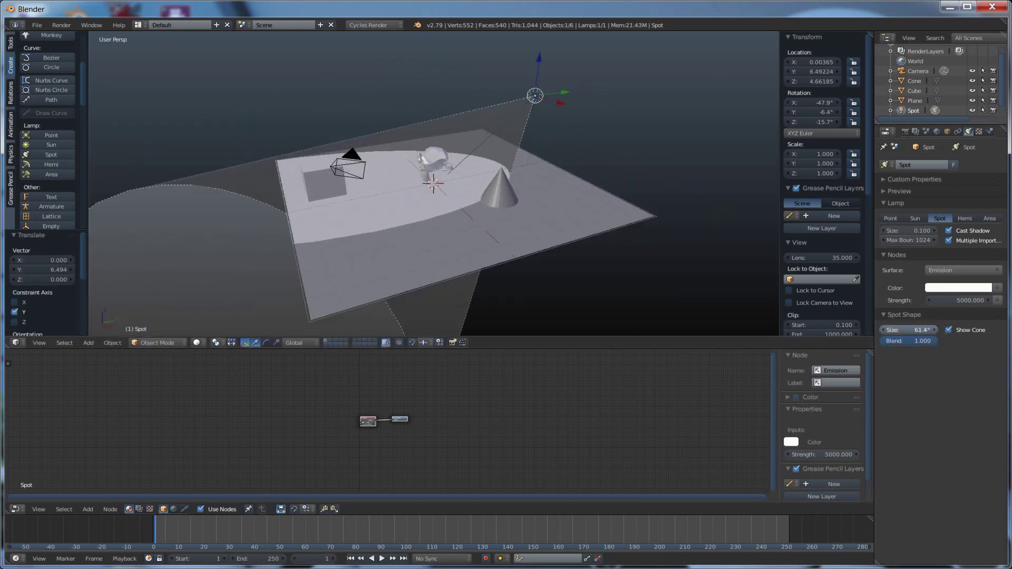
pyautogui.moveTo(554, 100); pyautogui.dragTo(595, 109)
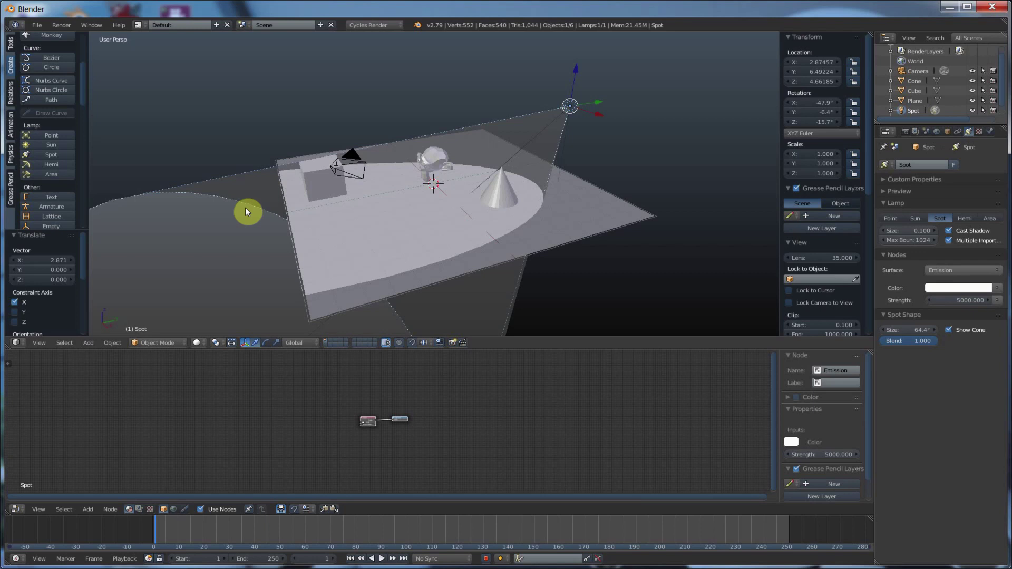
# Step: Preview the Rendered view and toggle the spot lamp's Cast Shadow off and back on
pyautogui.click(199, 343)
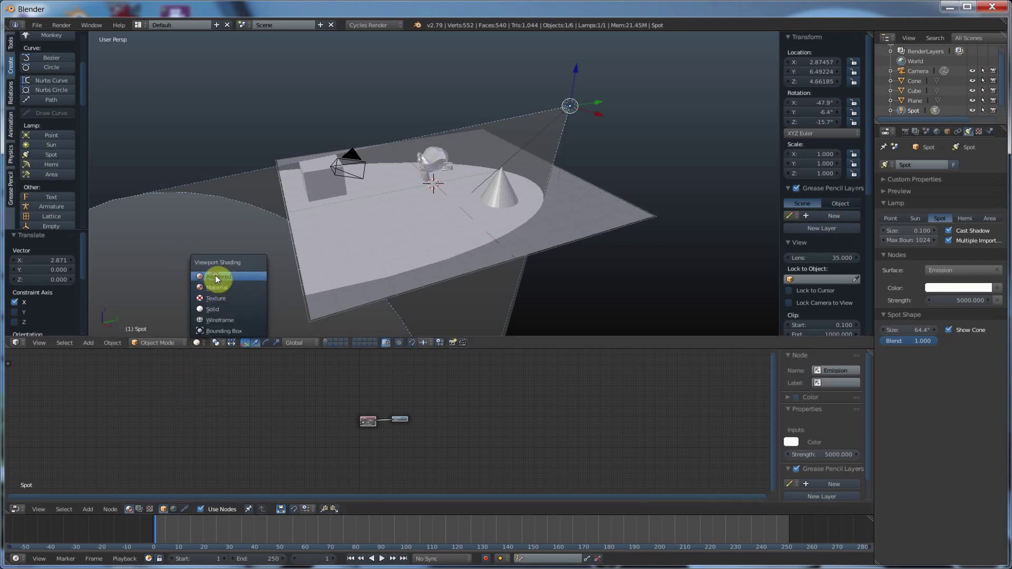
pyautogui.click(215, 275)
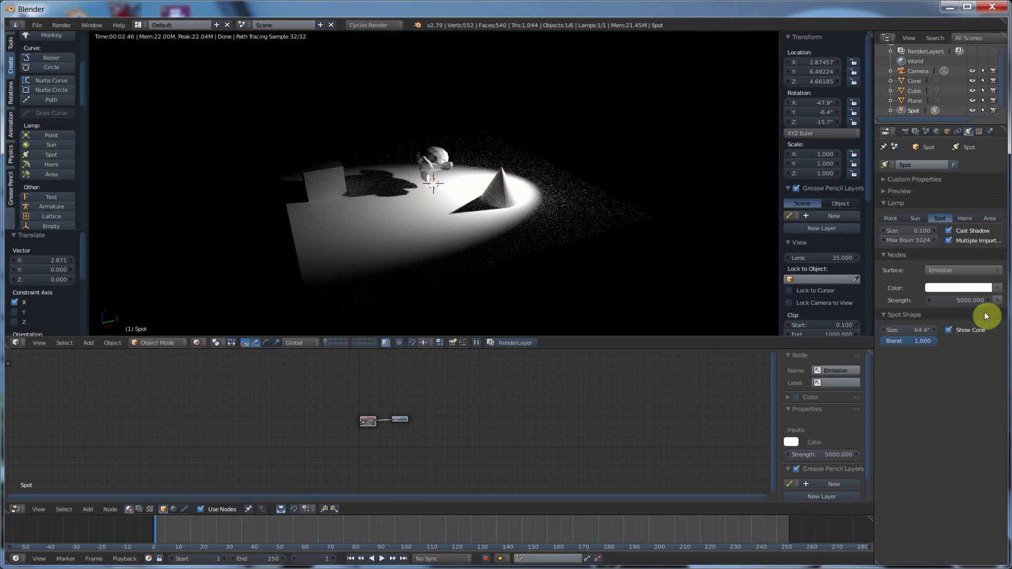
pyautogui.click(950, 230)
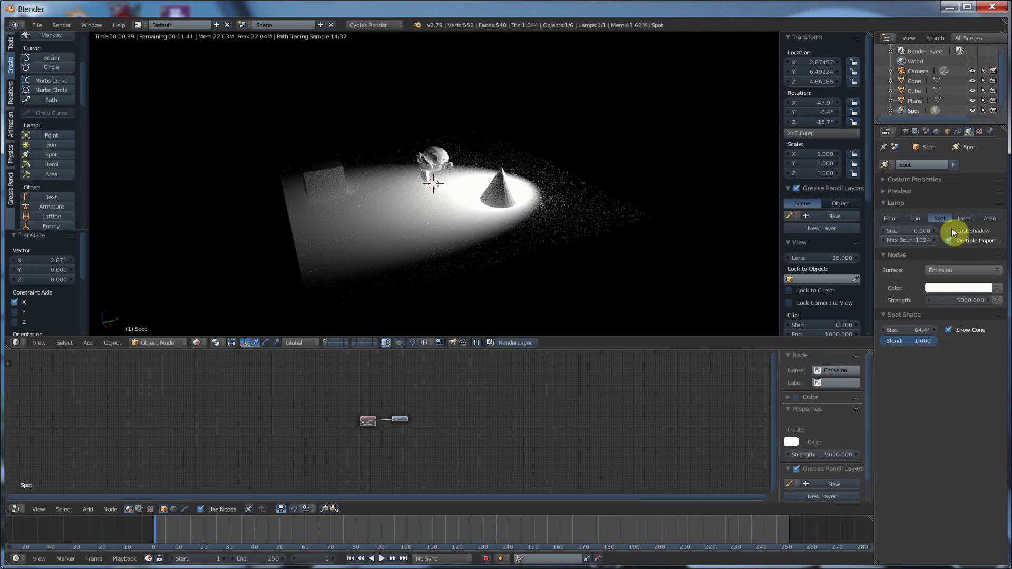
pyautogui.click(949, 231)
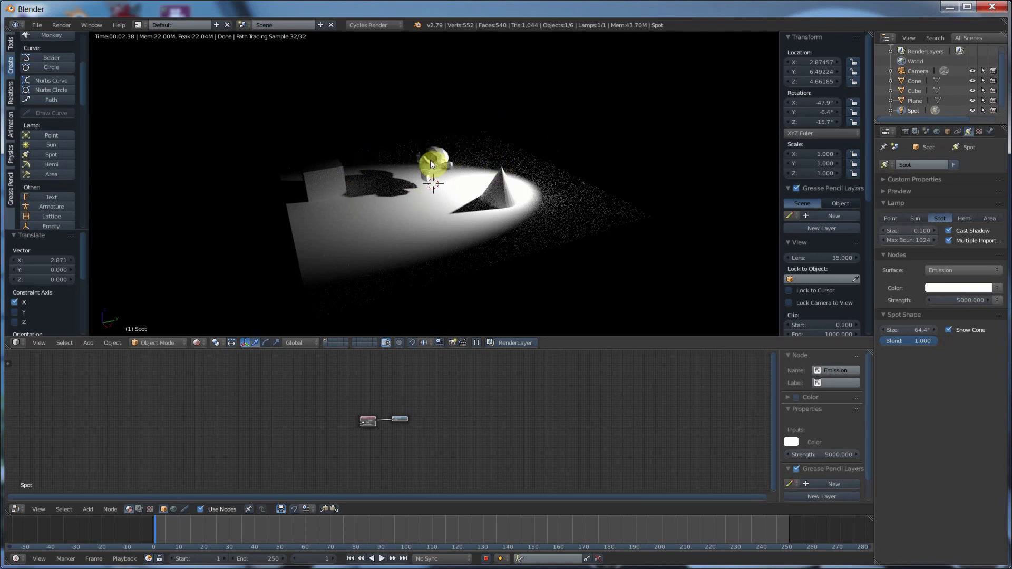
# Step: Delete the Spot lamp and add an Area lamp raised to Z 3.31
pyautogui.rightClick(912, 111)
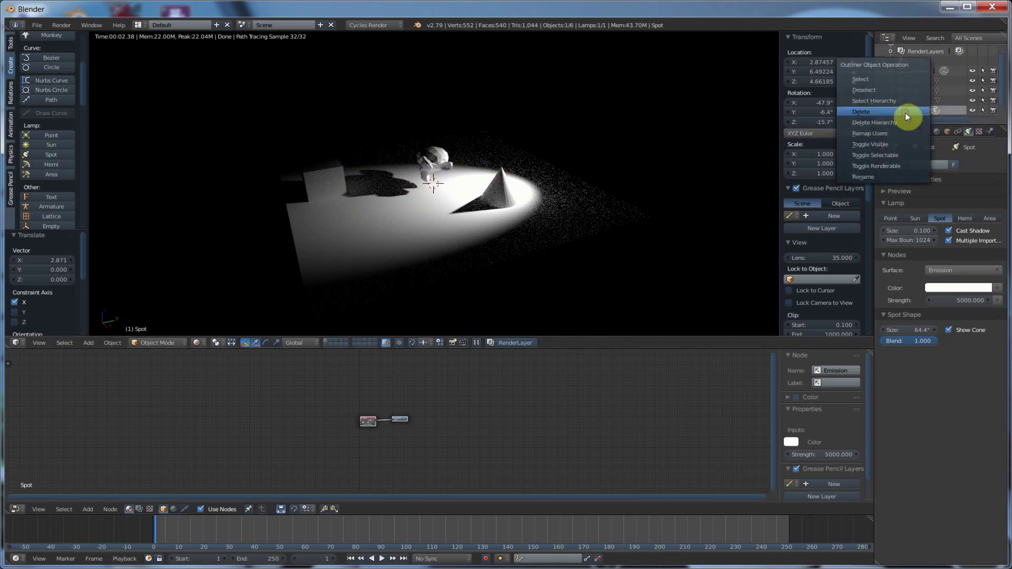
pyautogui.click(905, 113)
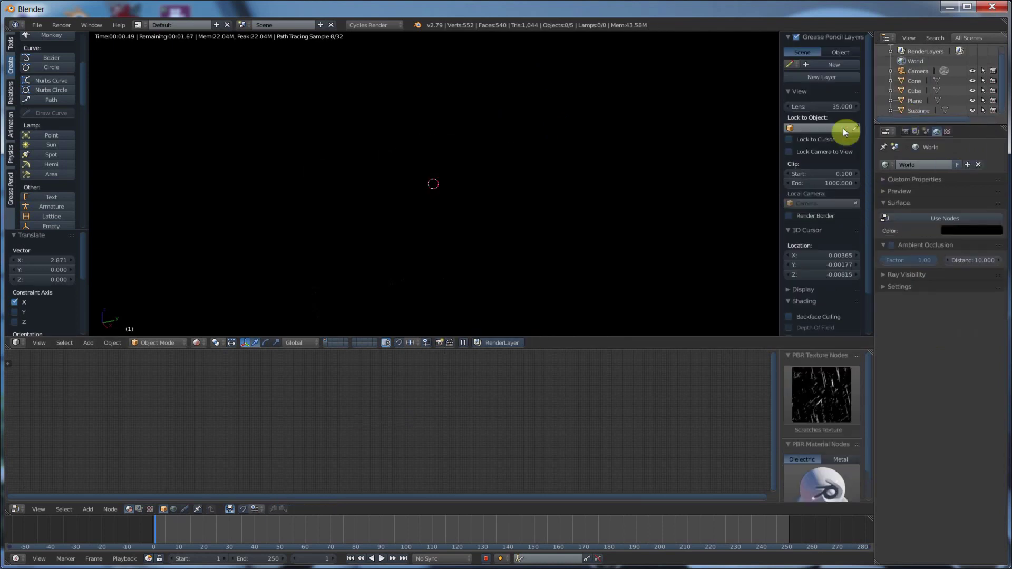
pyautogui.click(51, 174)
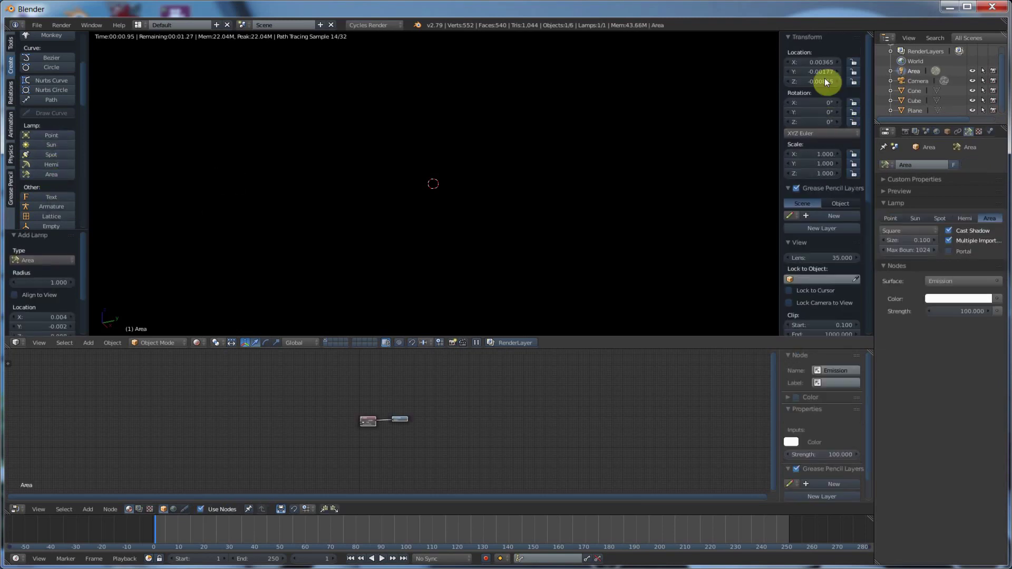
pyautogui.moveTo(825, 82)
pyautogui.mouseDown()
pyautogui.moveTo(886, 82)
pyautogui.moveTo(825, 81)
pyautogui.mouseUp()
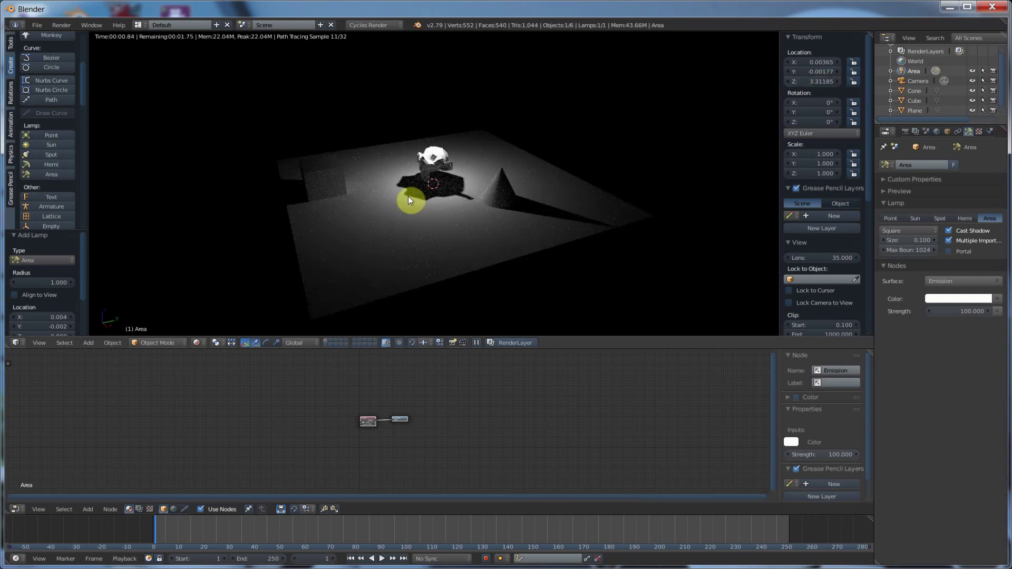
pyautogui.scroll(2, 408, 196)
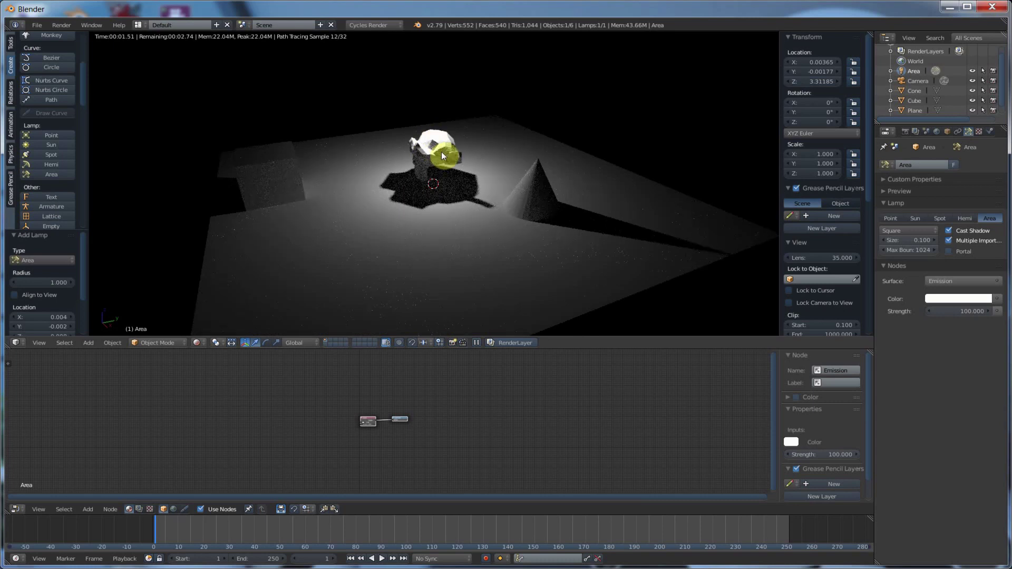
# Step: In Solid view, lift the area lamp to Z 3.69 and enlarge its Size to about 4.18
pyautogui.click(202, 345)
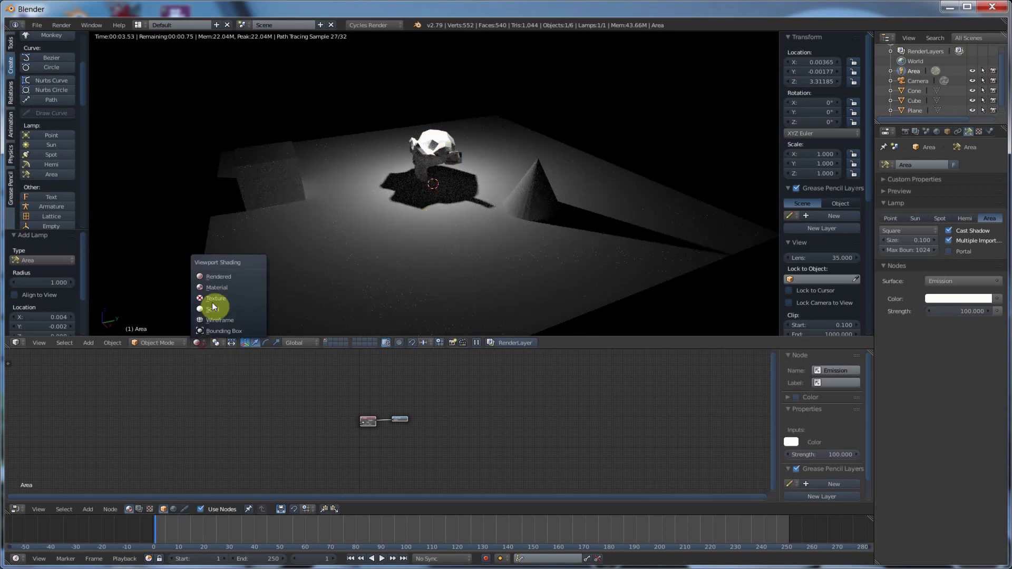
pyautogui.click(213, 309)
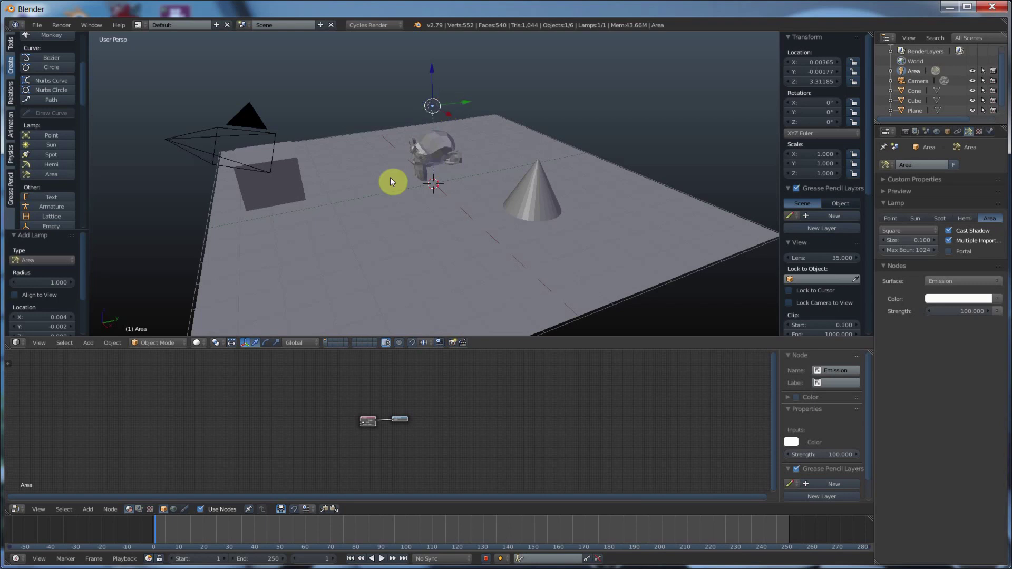
pyautogui.moveTo(433, 71)
pyautogui.mouseDown()
pyautogui.moveTo(434, 49)
pyautogui.moveTo(432, 70)
pyautogui.mouseUp()
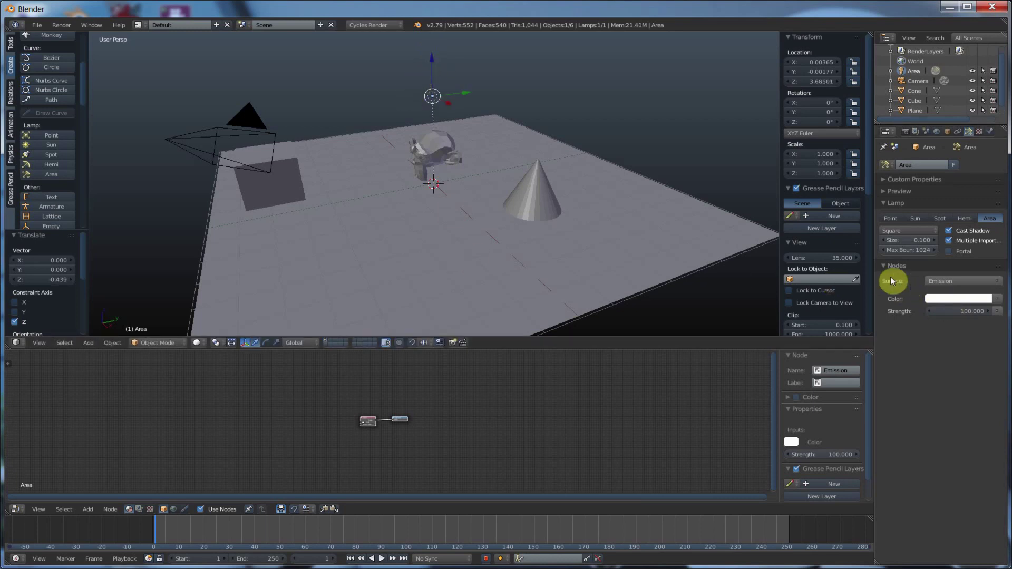
pyautogui.click(902, 232)
pyautogui.moveTo(908, 240); pyautogui.dragTo(984, 240)
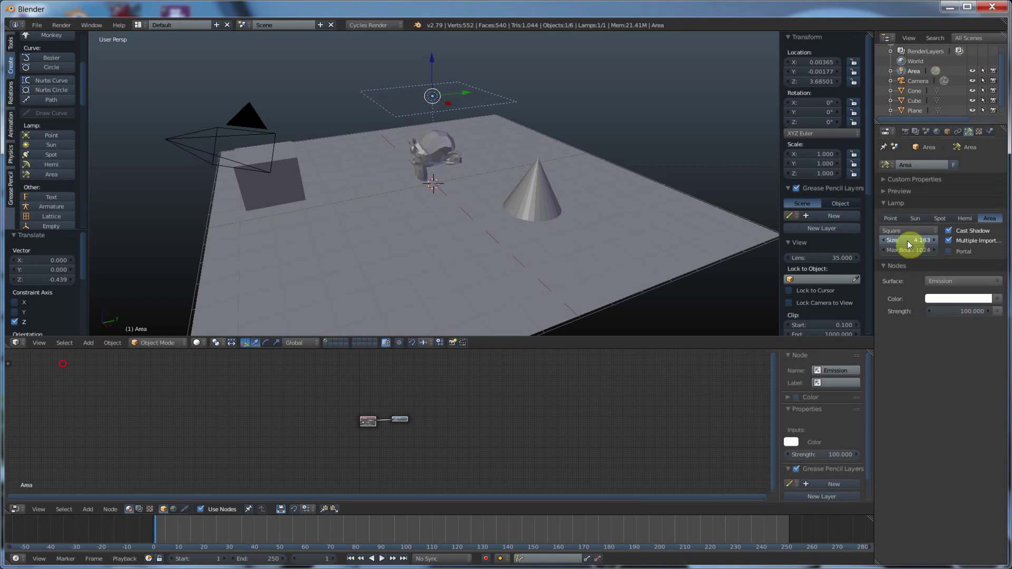
# Step: Switch to Rendered shading, raise the area lamp strength to 317.7 and lower it to Z 2.54
pyautogui.click(196, 344)
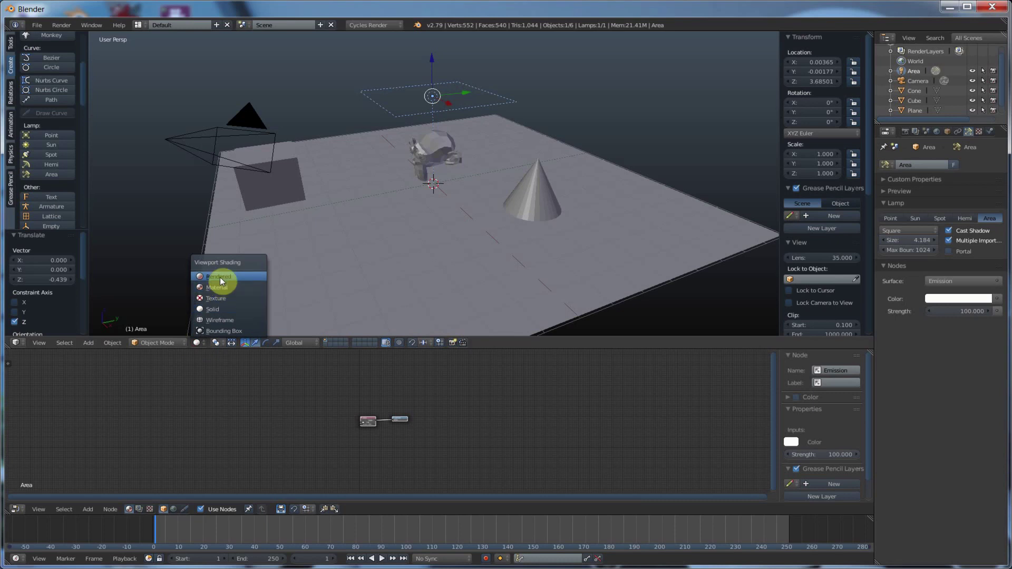
pyautogui.click(220, 277)
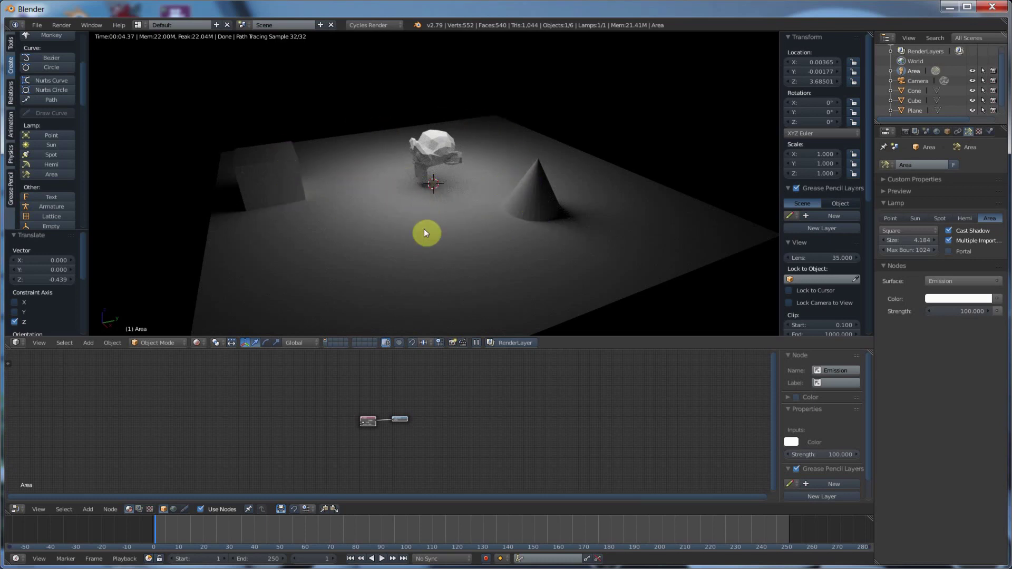
pyautogui.moveTo(964, 311); pyautogui.dragTo(1005, 311)
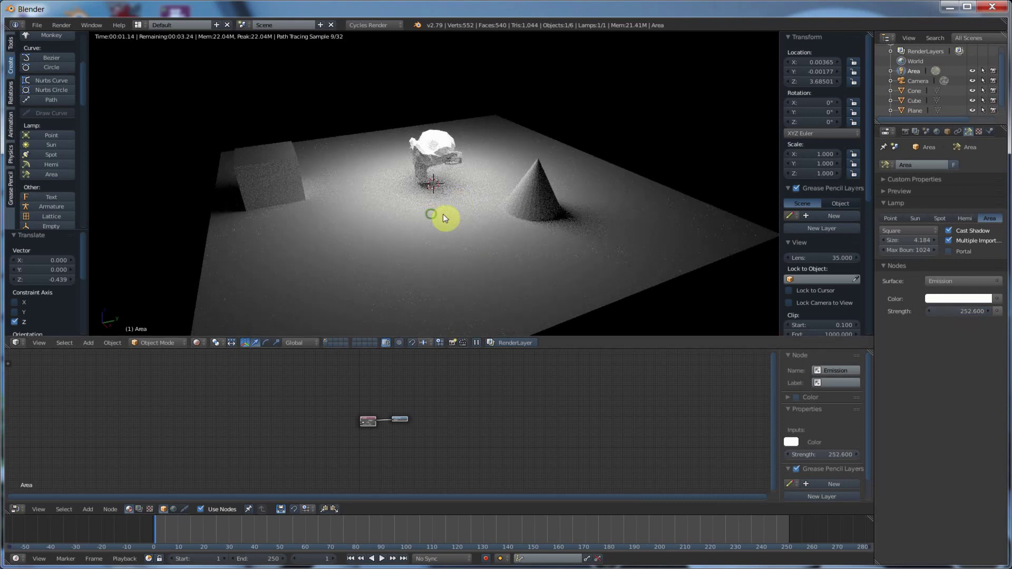
pyautogui.scroll(5, 443, 214)
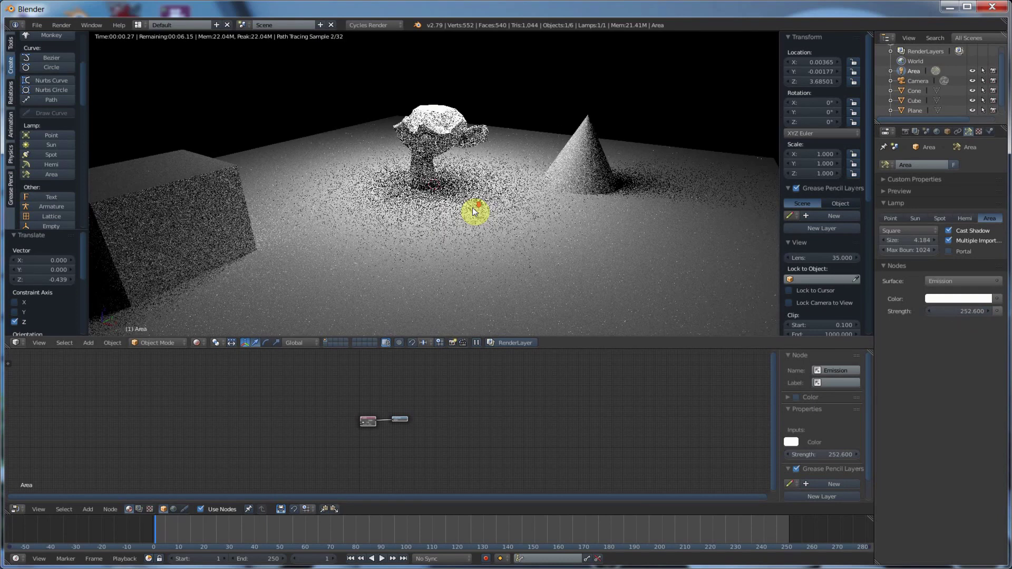
pyautogui.scroll(-3, 474, 211)
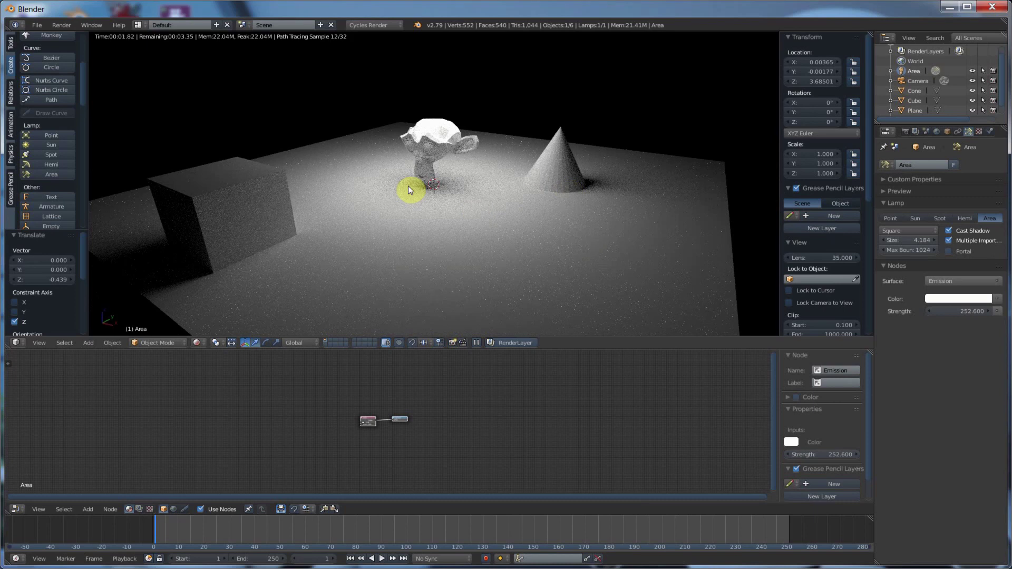
pyautogui.moveTo(959, 311); pyautogui.dragTo(980, 311)
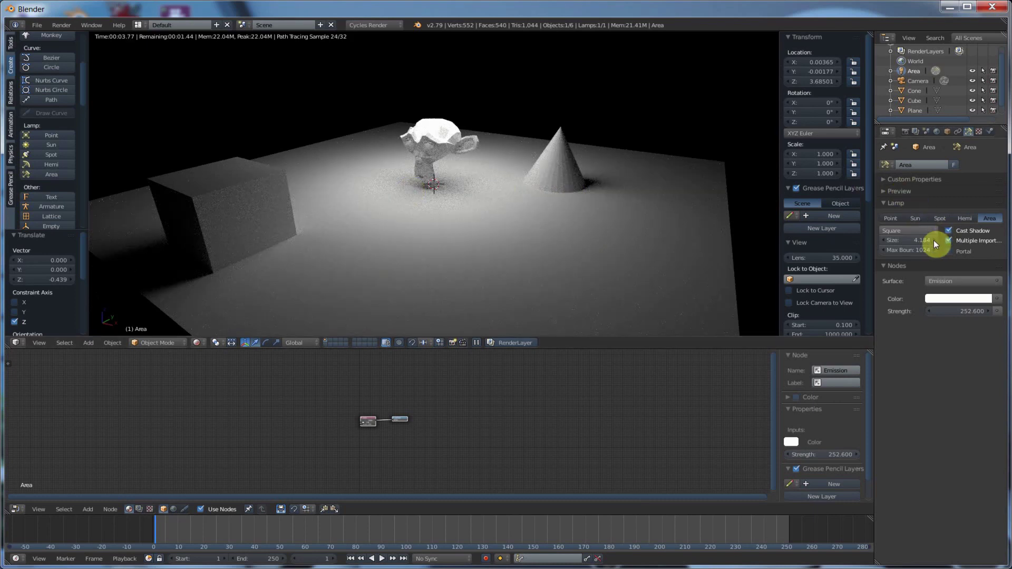
pyautogui.moveTo(823, 82); pyautogui.dragTo(780, 87)
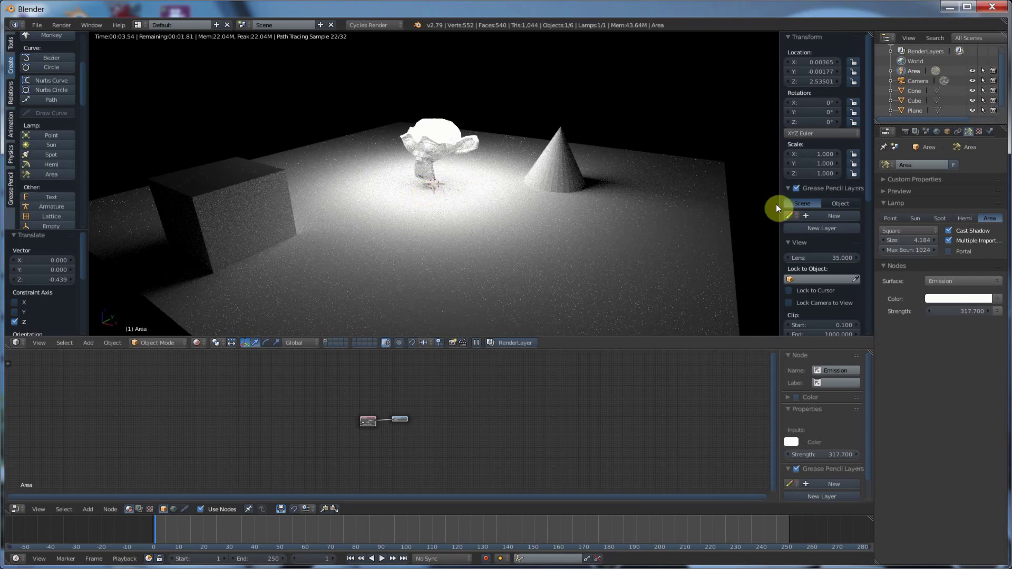
# Step: Shrink the area lamp to size 0.017 for sharp shadows, then enlarge it to 2.46
pyautogui.moveTo(922, 242)
pyautogui.mouseDown()
pyautogui.moveTo(797, 242)
pyautogui.moveTo(922, 245)
pyautogui.mouseUp()
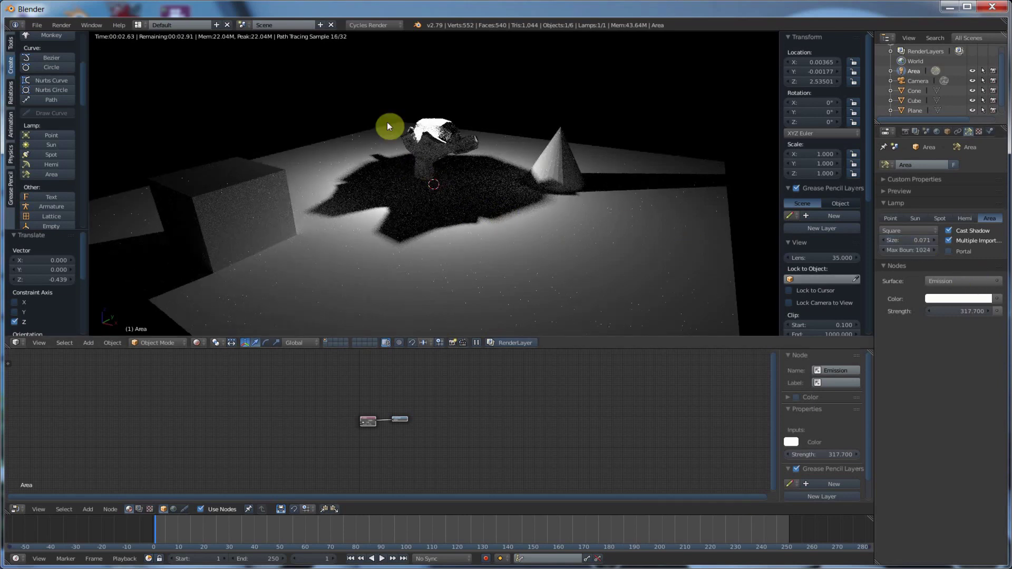
pyautogui.moveTo(925, 242); pyautogui.dragTo(899, 242)
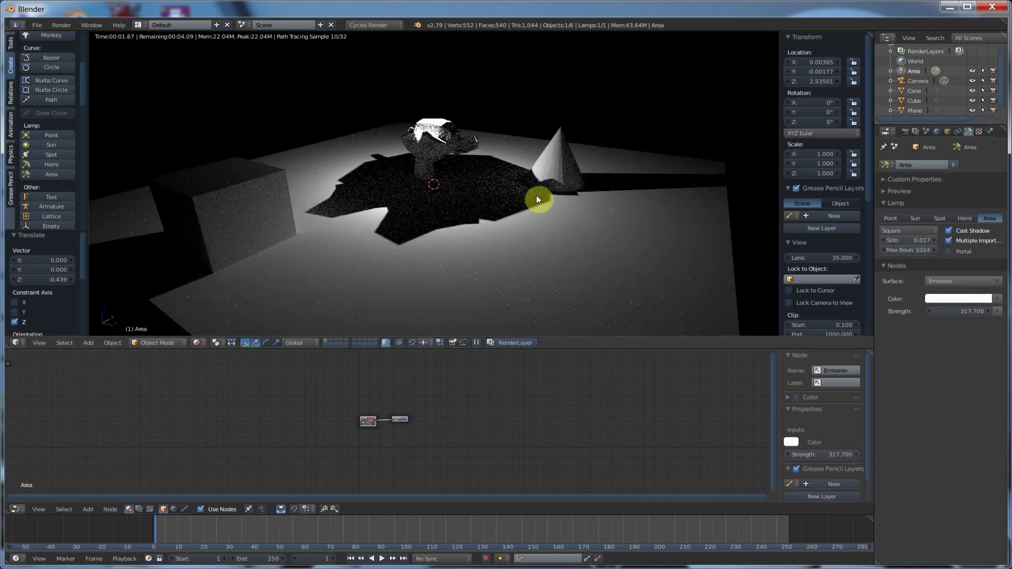
pyautogui.moveTo(929, 240); pyautogui.dragTo(996, 240)
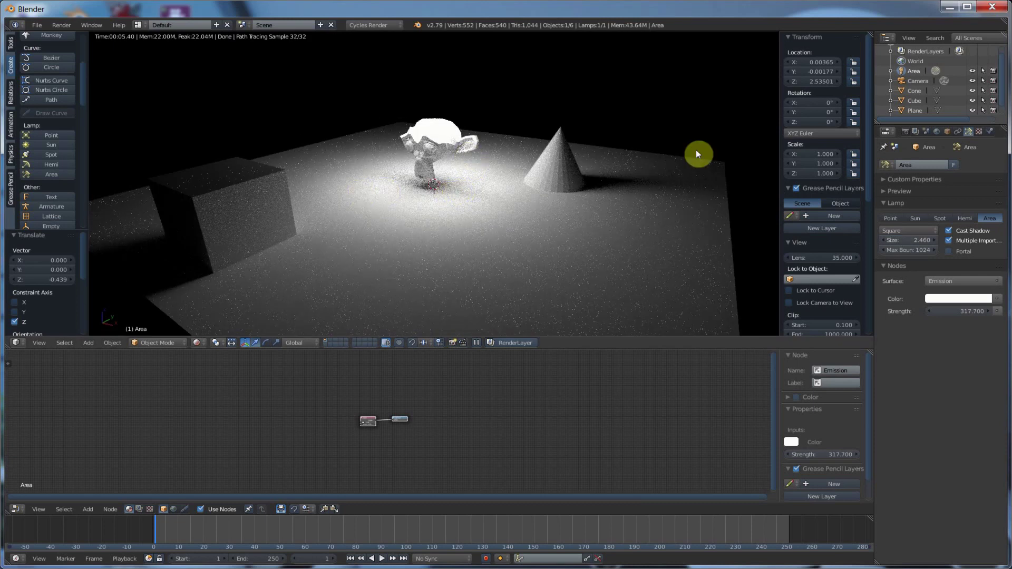
pyautogui.scroll(-1, 915, 109)
# Step: Delete the Area lamp from the Outliner and add a Sun lamp from the Create tab
pyautogui.rightClick(915, 110)
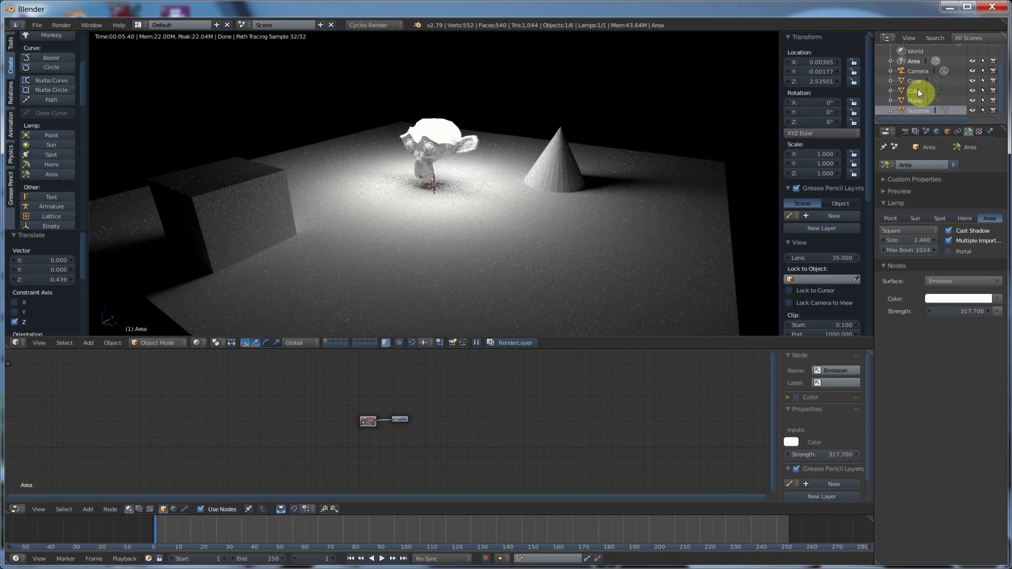
pyautogui.rightClick(919, 63)
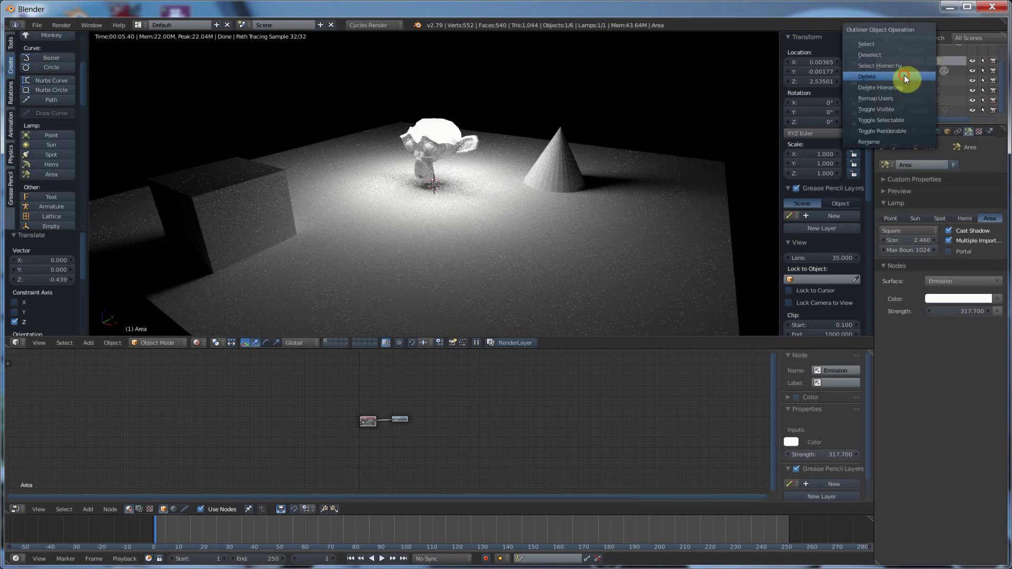
pyautogui.click(904, 75)
pyautogui.click(51, 145)
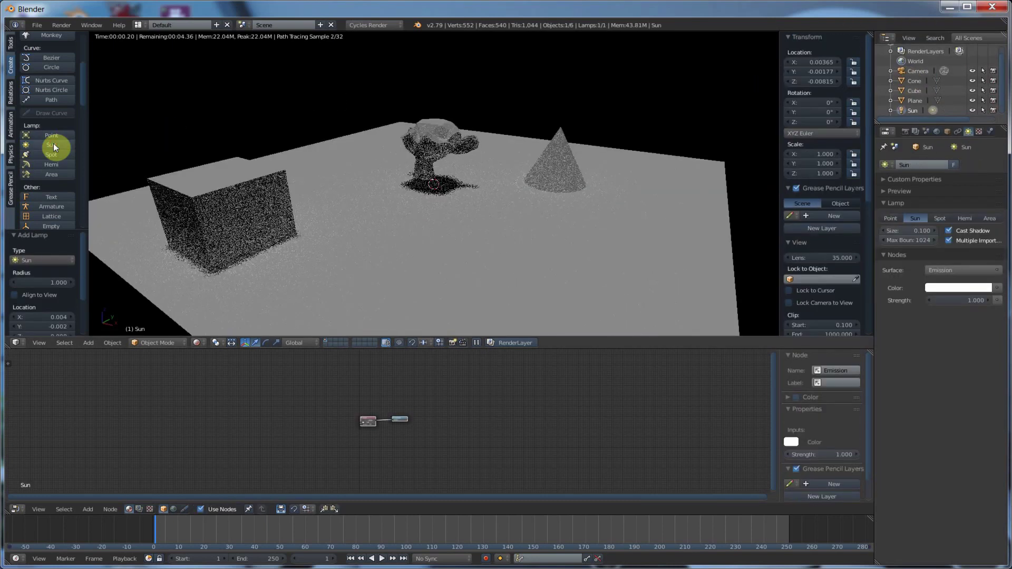
pyautogui.click(200, 344)
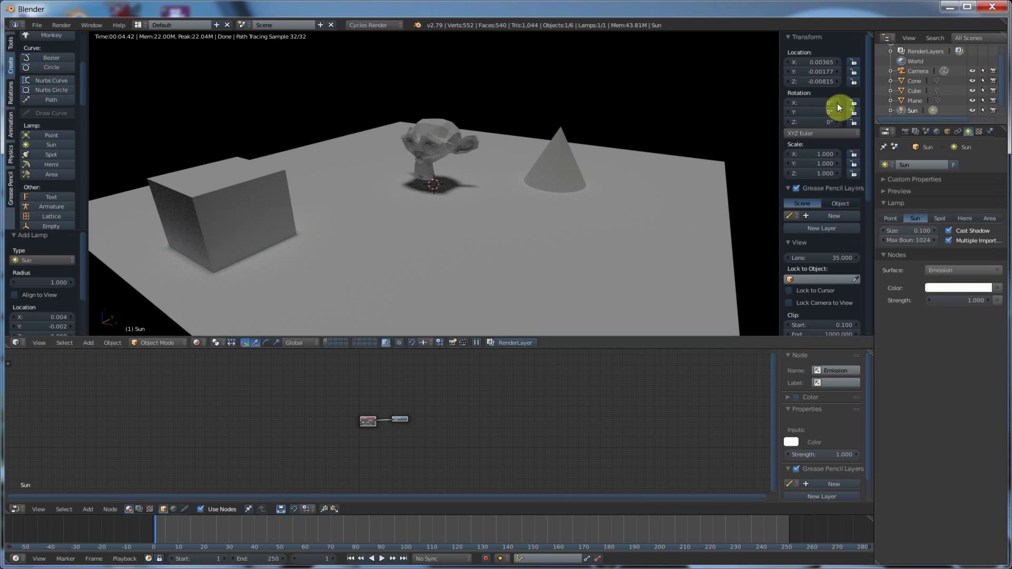
# Step: Set the sun lamp's Y rotation to 71.7° and orbit the view to inspect the shadows
pyautogui.click(818, 81)
pyautogui.moveTo(813, 112)
pyautogui.mouseDown()
pyautogui.moveTo(859, 112)
pyautogui.moveTo(843, 112)
pyautogui.mouseUp()
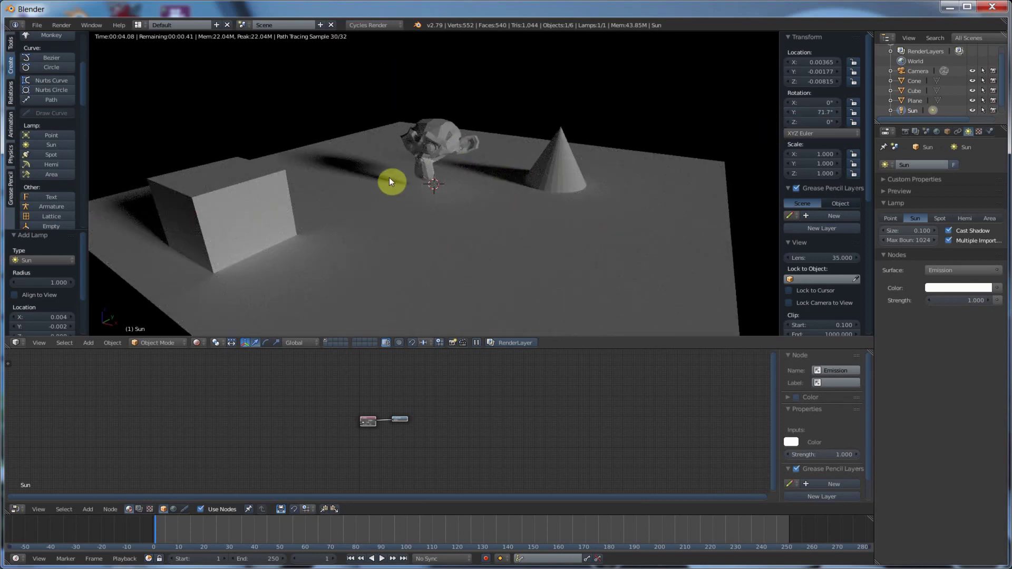
pyautogui.moveTo(389, 177)
pyautogui.mouseDown(button='middle')
pyautogui.moveTo(413, 204)
pyautogui.moveTo(407, 238)
pyautogui.moveTo(245, 196)
pyautogui.mouseUp(button='middle')
pyautogui.scroll(-3, 407, 239)
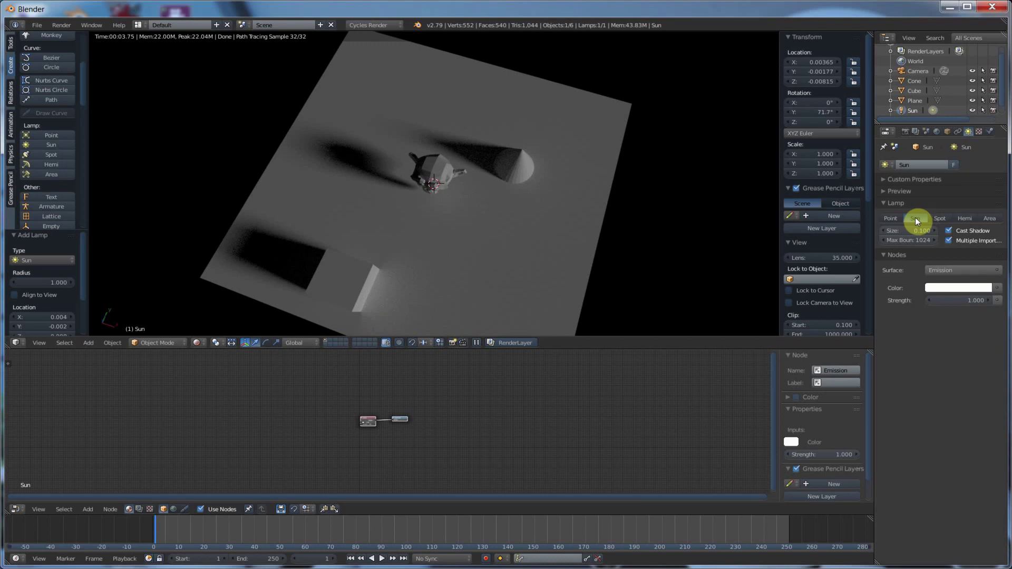
pyautogui.moveTo(659, 137); pyautogui.dragTo(606, 171, button='middle')
pyautogui.scroll(1, 605, 170)
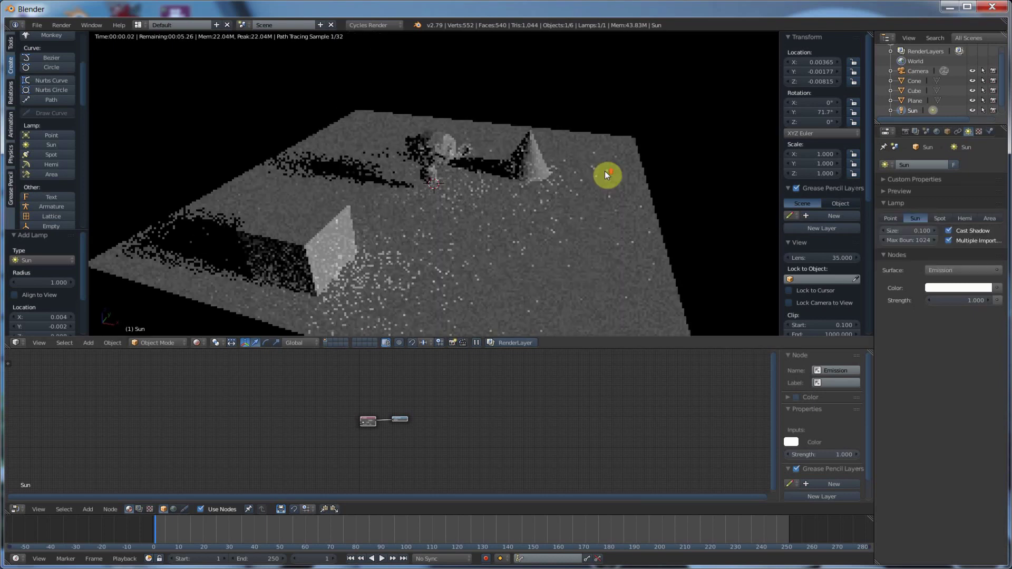
pyautogui.moveTo(609, 169); pyautogui.dragTo(603, 171, button='middle')
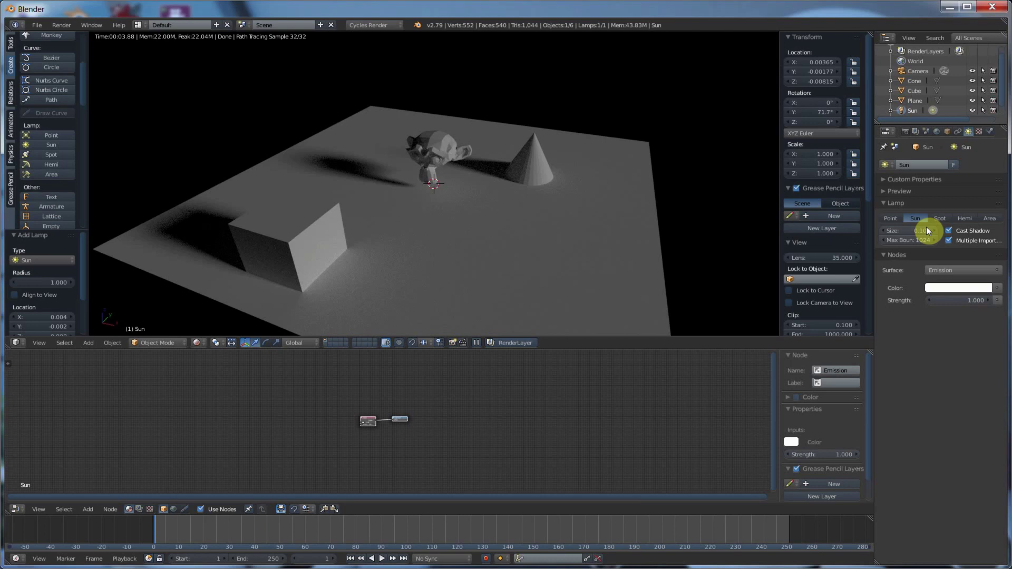
# Step: Give the sun lamp's colour a warm tone in its colour picker
pyautogui.click(963, 288)
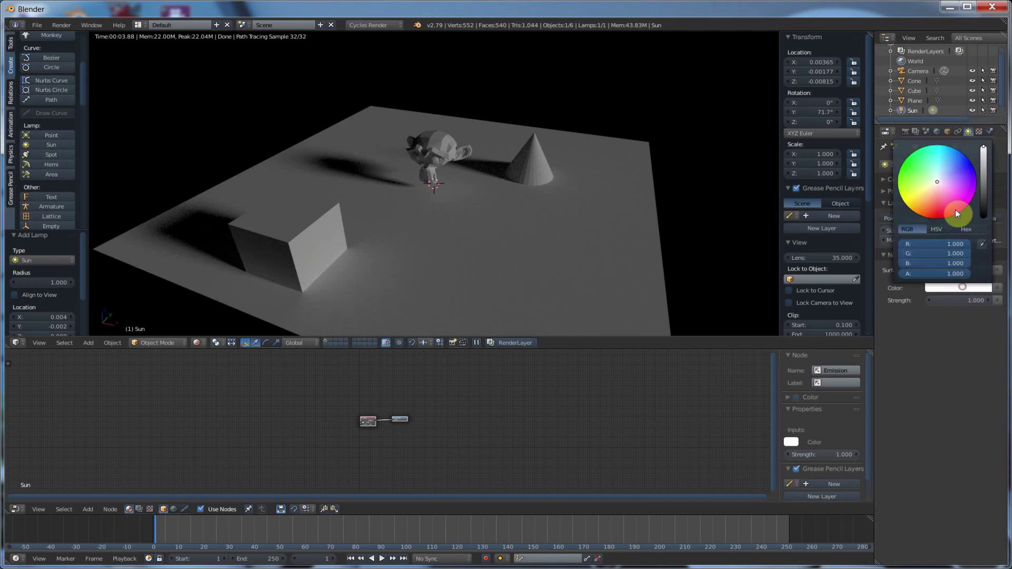
pyautogui.click(932, 189)
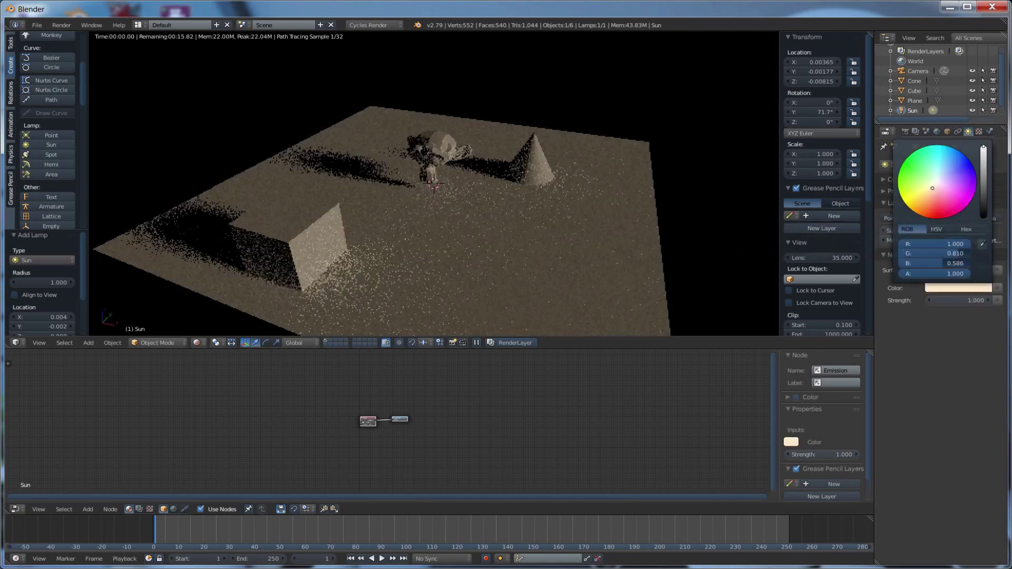
pyautogui.click(932, 189)
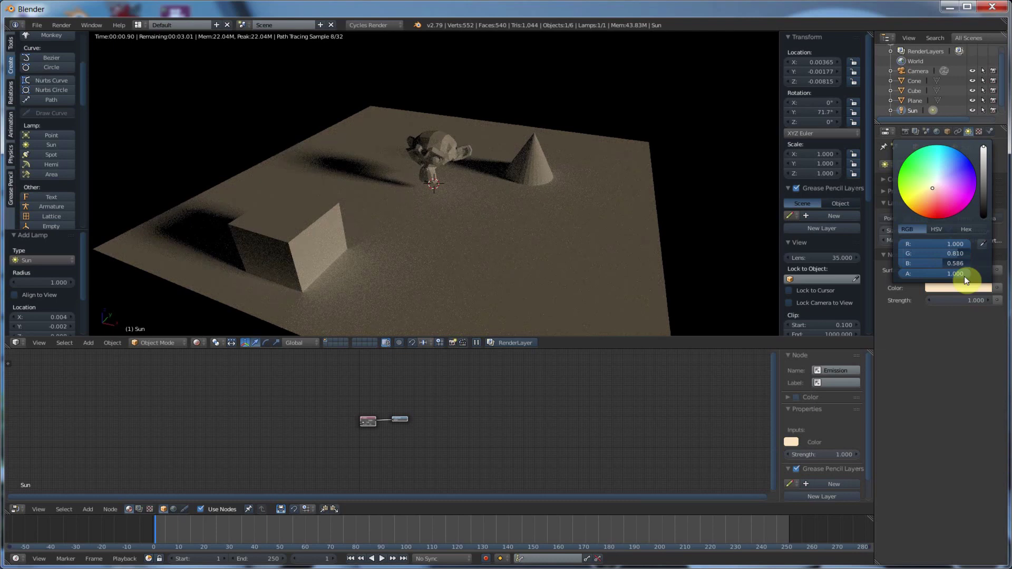
# Step: Set the world background colour to a dim grey
pyautogui.click(937, 132)
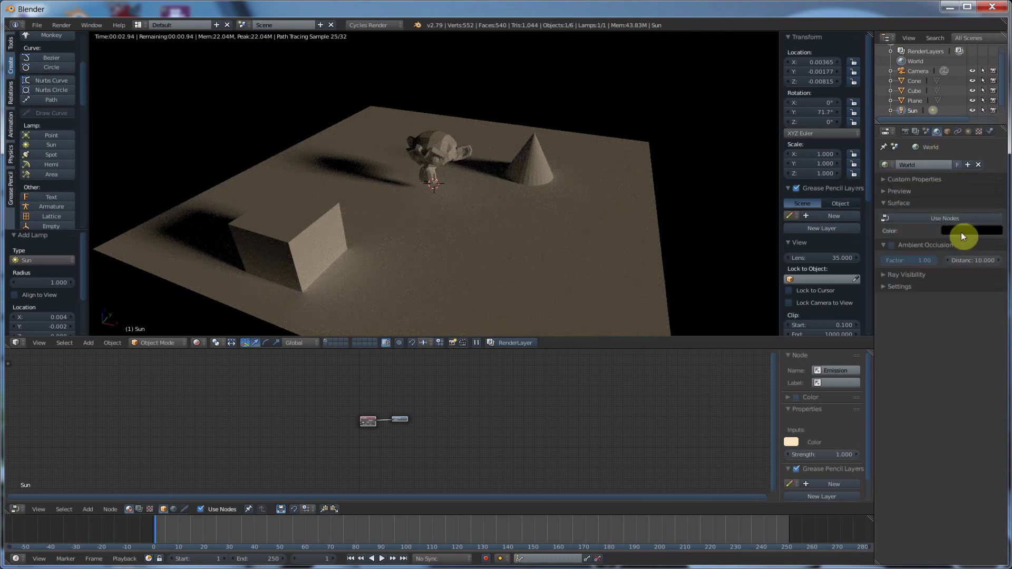
pyautogui.click(962, 232)
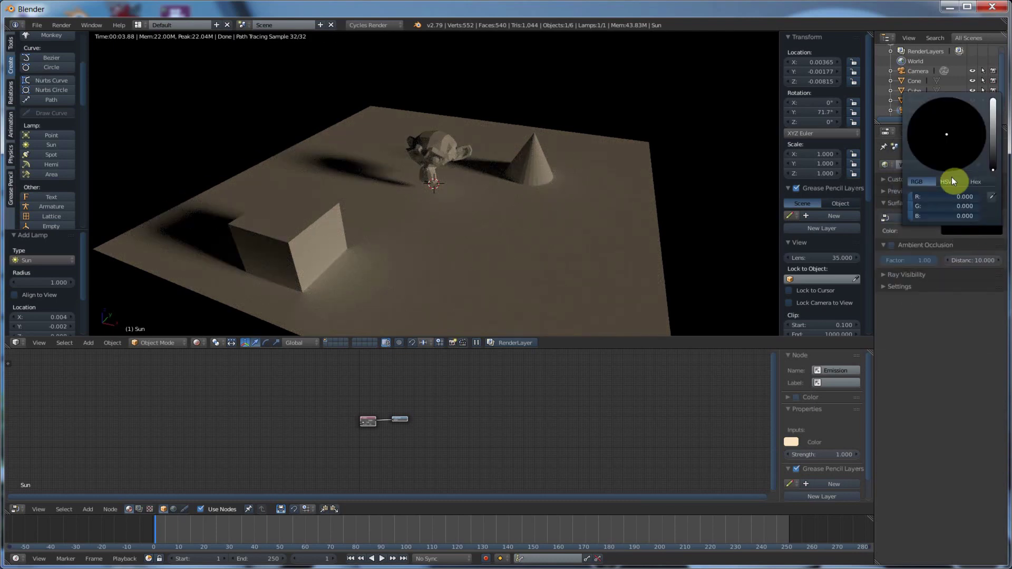
pyautogui.moveTo(995, 154)
pyautogui.mouseDown()
pyautogui.moveTo(993, 111)
pyautogui.moveTo(988, 161)
pyautogui.mouseUp()
# Step: Tint the world background blue-teal and darken it to a deep blue-grey
pyautogui.click(952, 131)
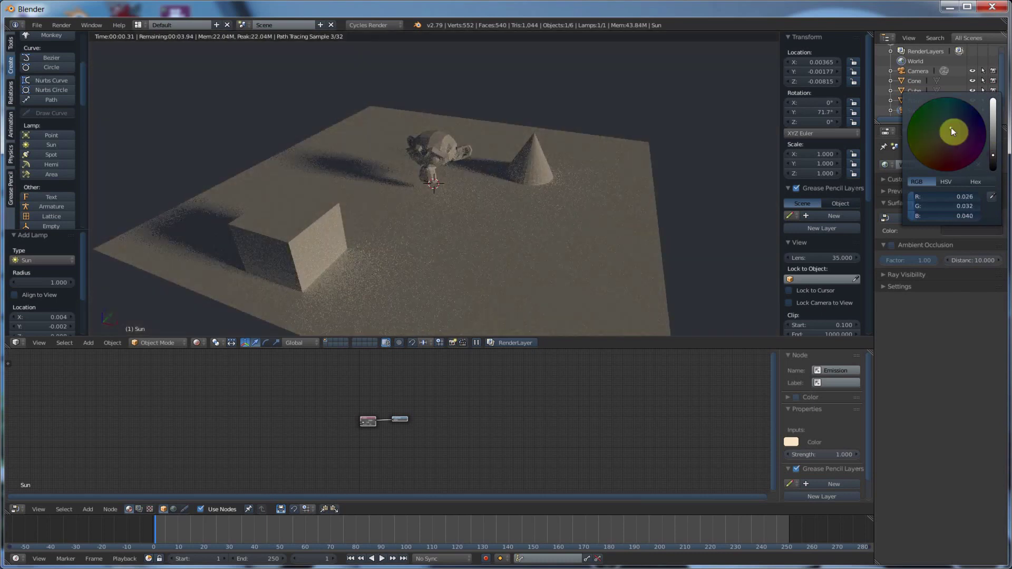
pyautogui.click(956, 127)
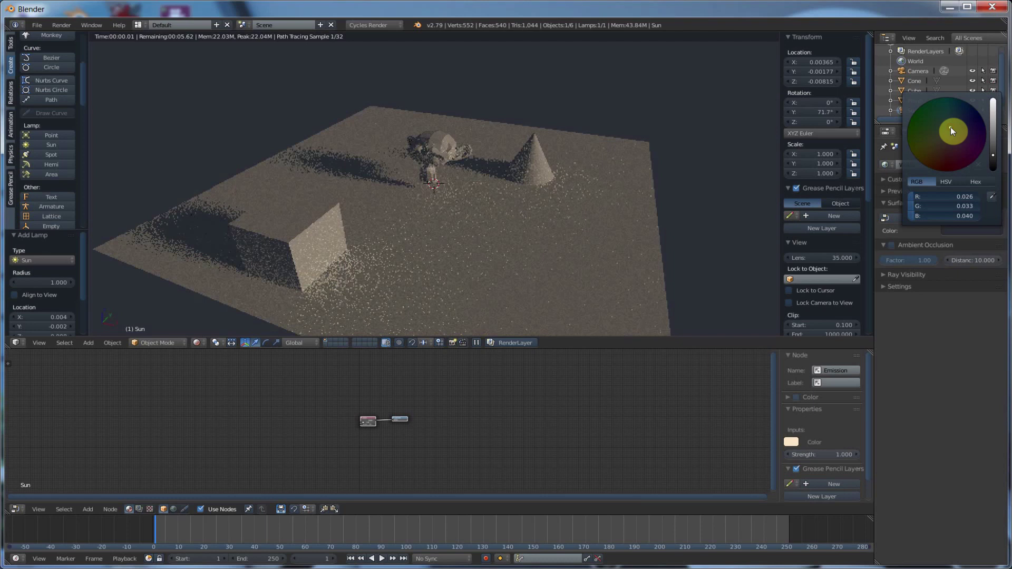
pyautogui.click(958, 125)
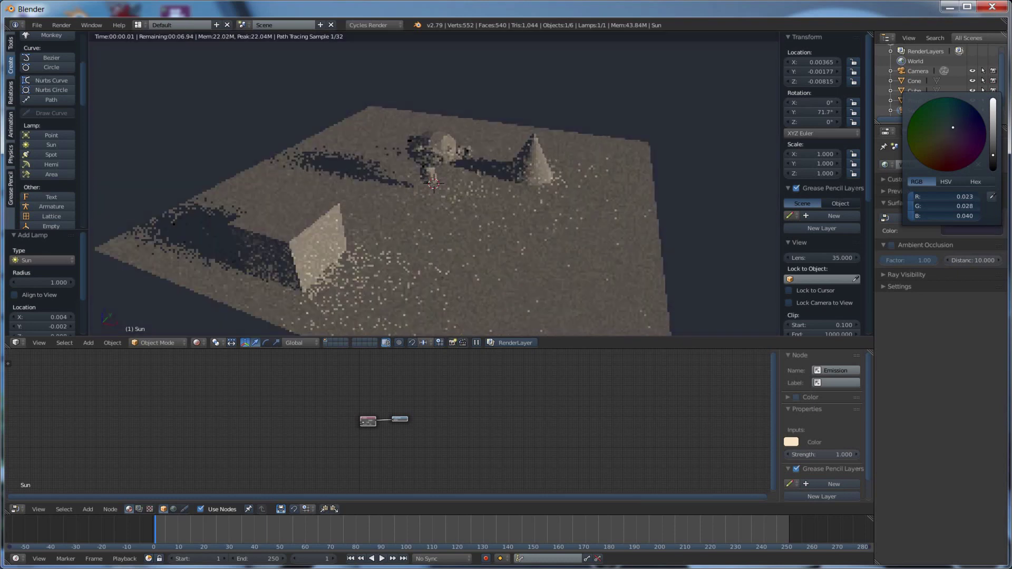
pyautogui.click(952, 120)
pyautogui.click(952, 127)
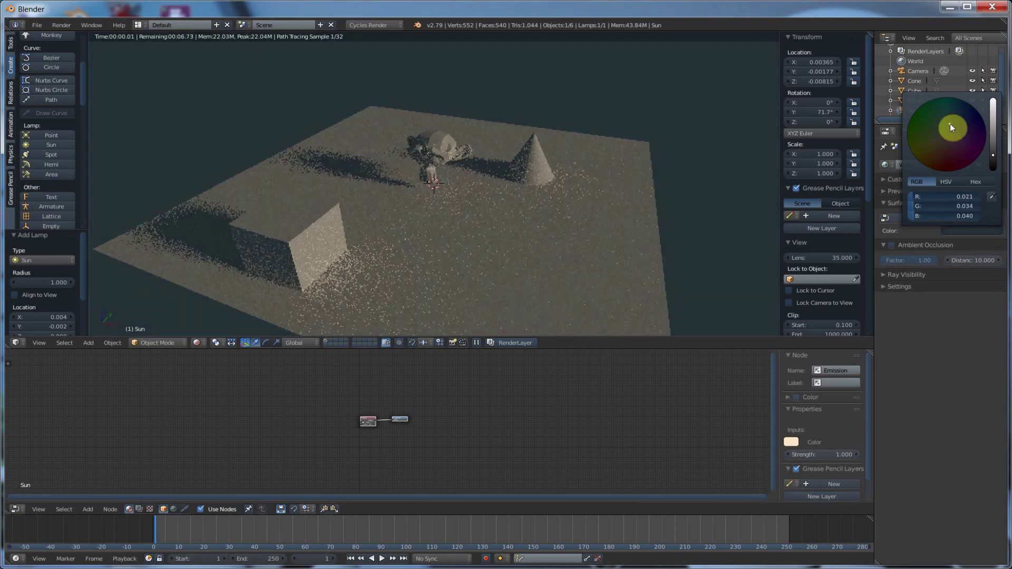
pyautogui.moveTo(952, 125); pyautogui.dragTo(952, 108)
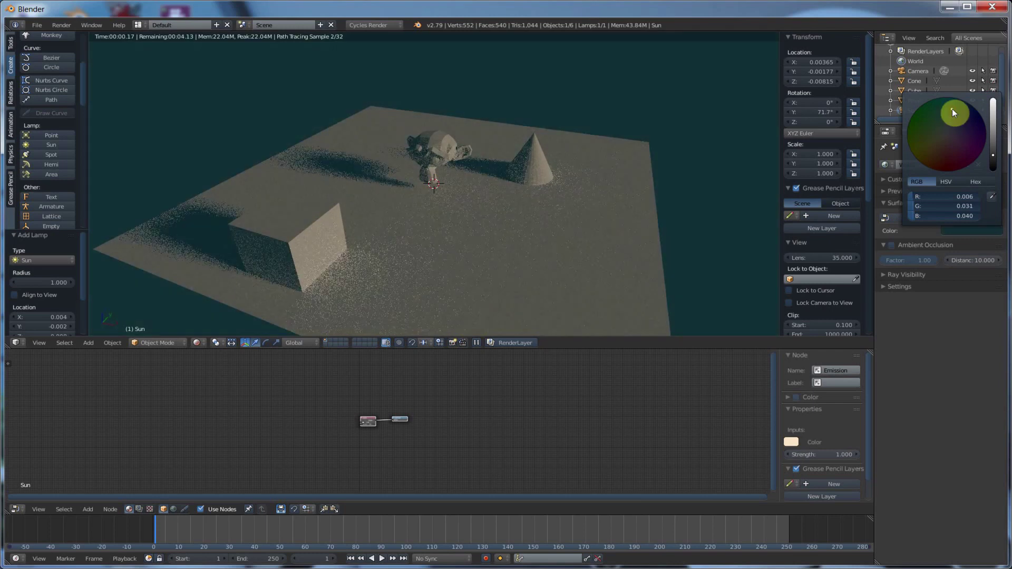
pyautogui.scroll(12, 951, 122)
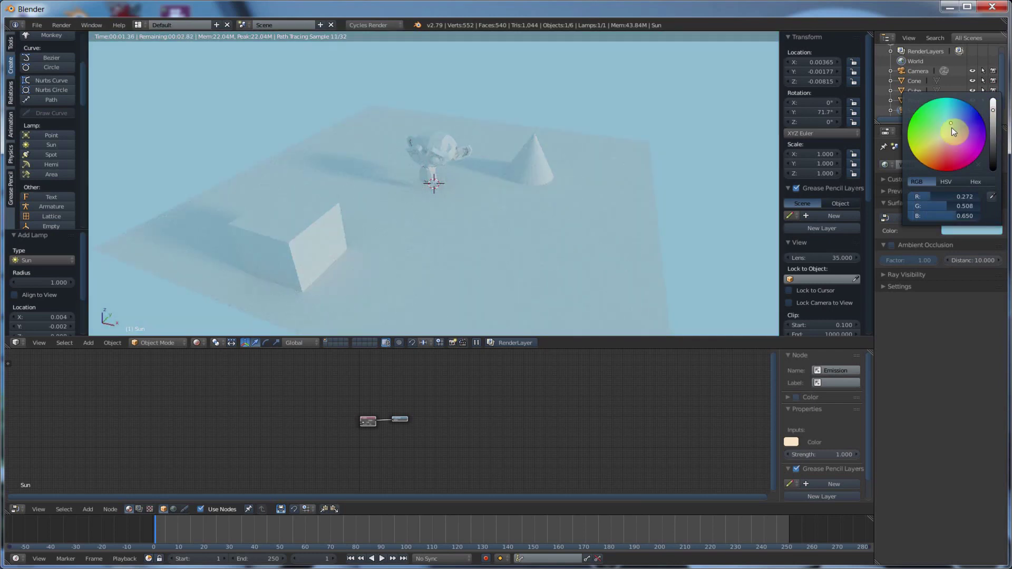
pyautogui.moveTo(996, 132); pyautogui.dragTo(995, 143)
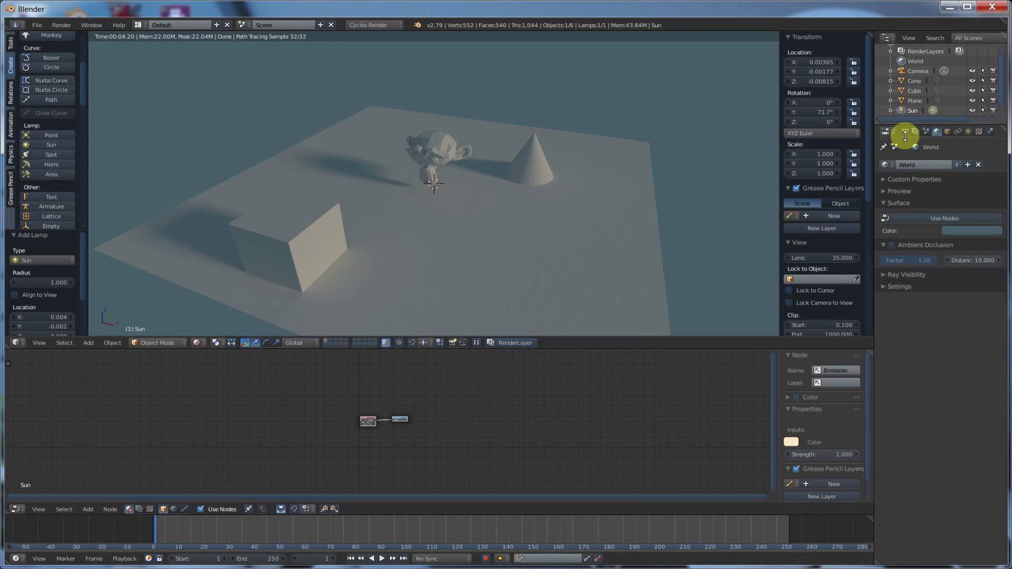
# Step: Turn the world colour black and replace the Sun lamp with a Hemi lamp
pyautogui.click(986, 231)
pyautogui.moveTo(993, 140); pyautogui.dragTo(997, 294)
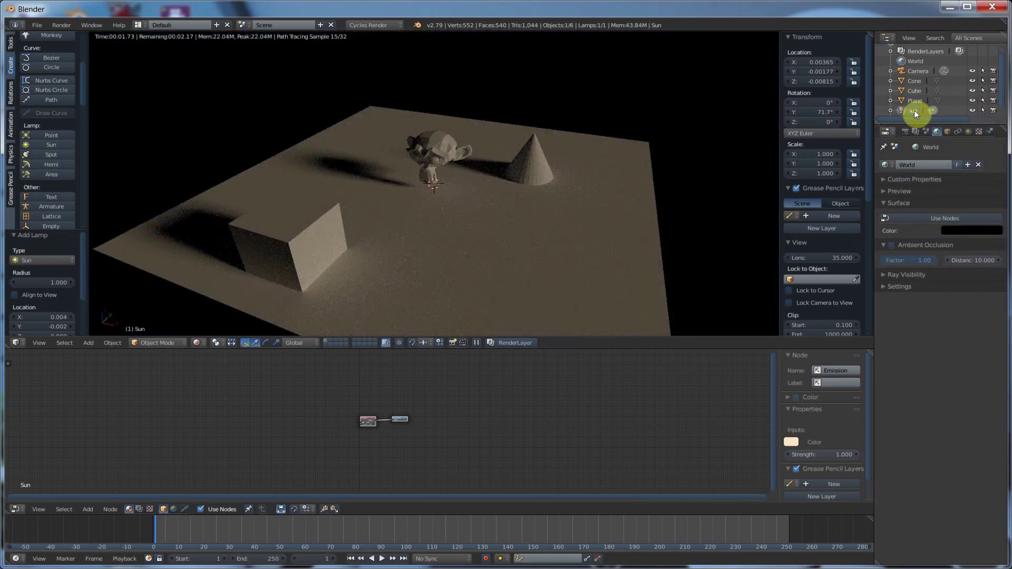
pyautogui.rightClick(915, 113)
pyautogui.click(915, 109)
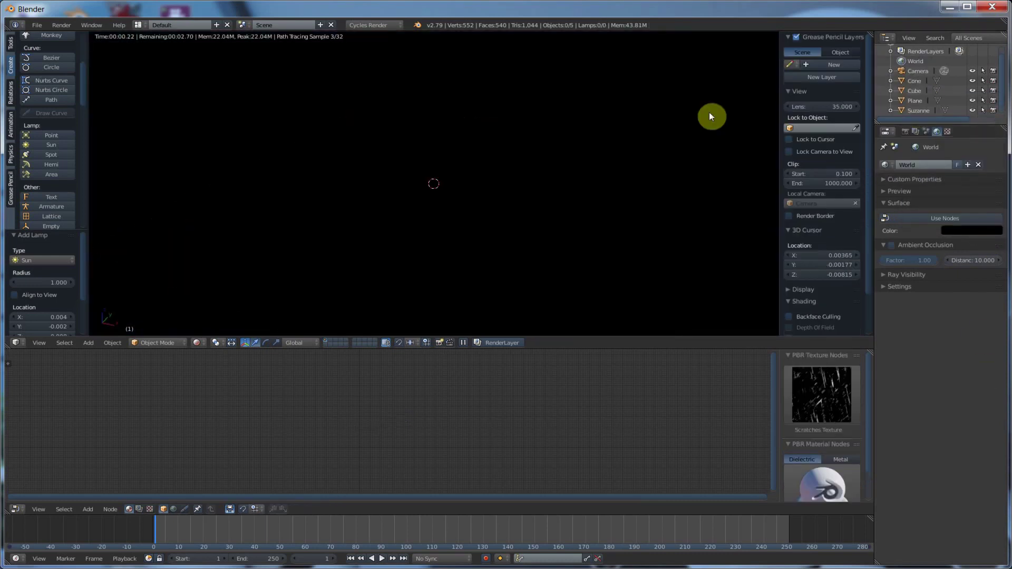
pyautogui.click(55, 164)
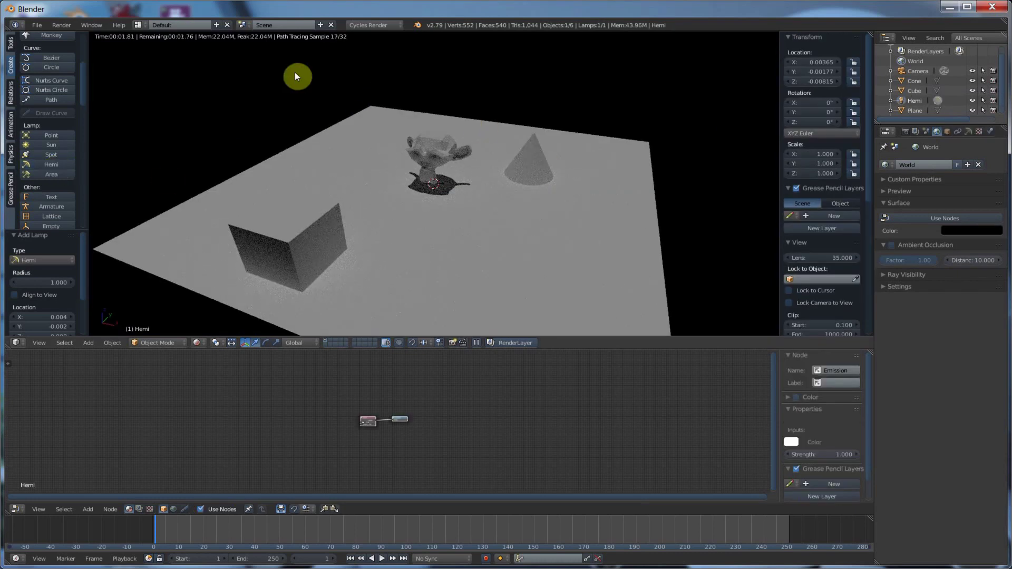
# Step: Switch to Solid shading and raise the Hemi lamp to about Z 6.64
pyautogui.click(215, 342)
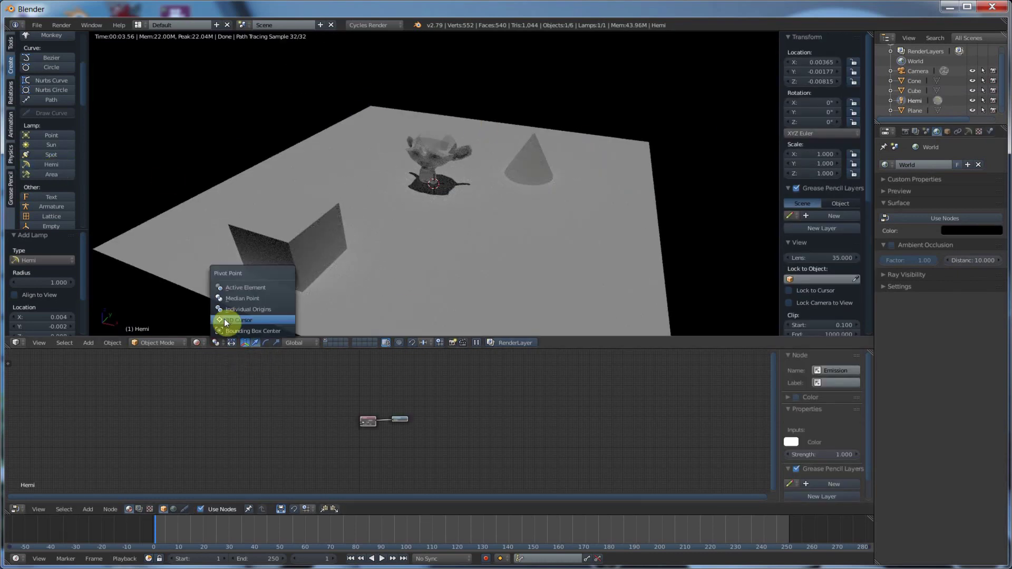
pyautogui.click(198, 342)
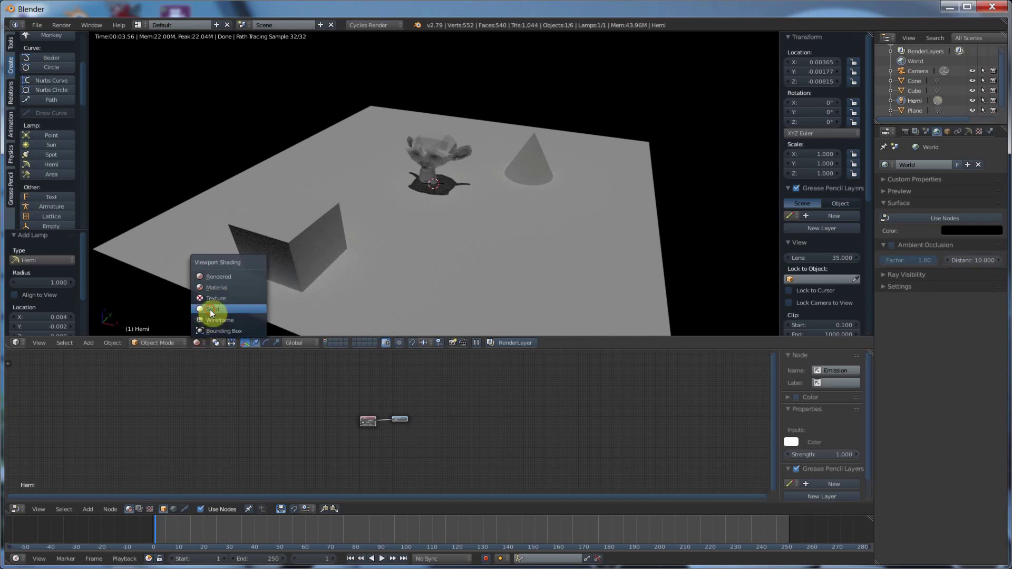
pyautogui.click(210, 309)
pyautogui.scroll(-6, 344, 246)
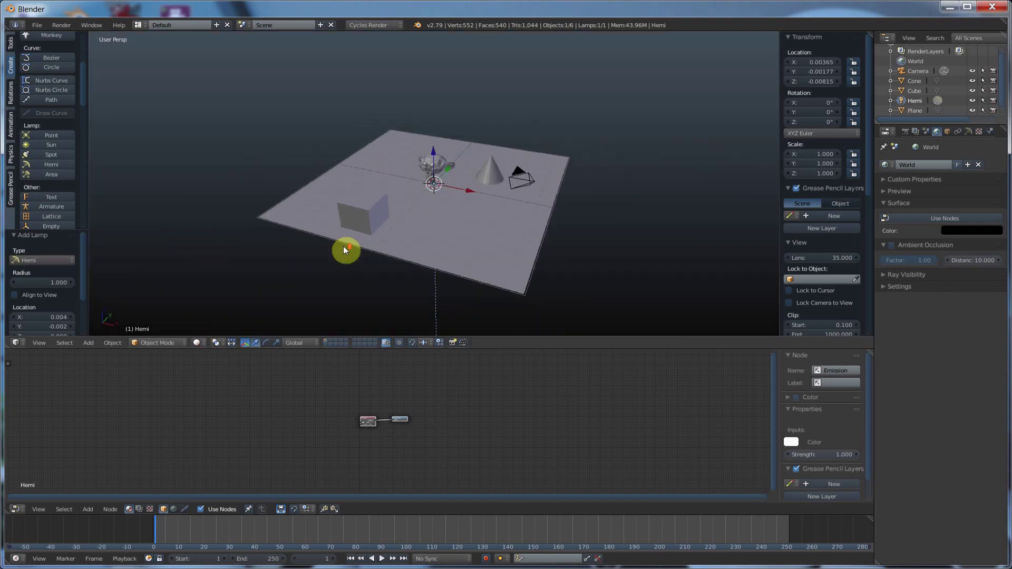
pyautogui.scroll(1, 343, 245)
pyautogui.moveTo(432, 148); pyautogui.dragTo(451, 34)
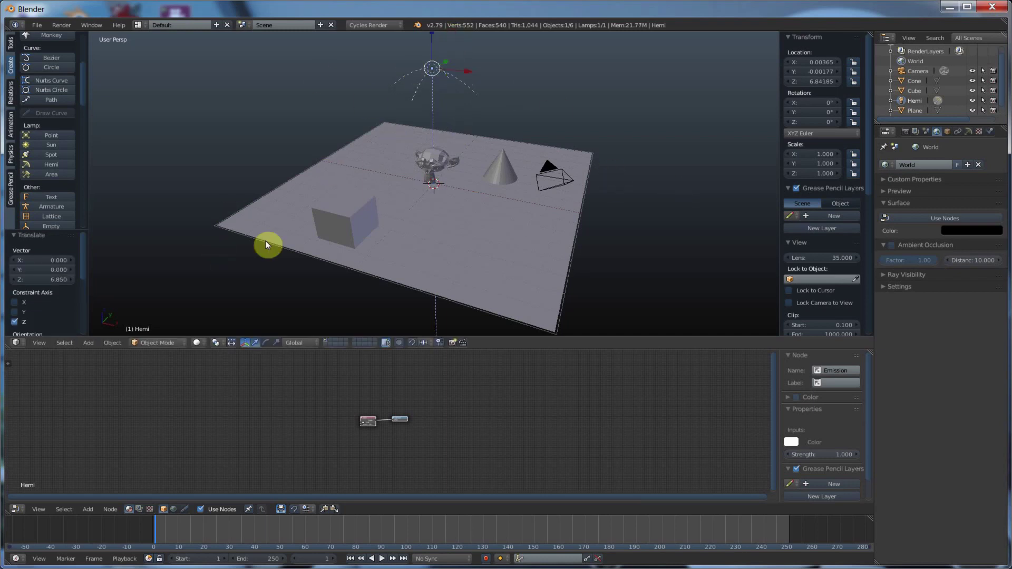
# Step: Switch to Rendered preview and set the Hemi lamp's emission strength to 0.900
pyautogui.click(204, 341)
pyautogui.click(217, 270)
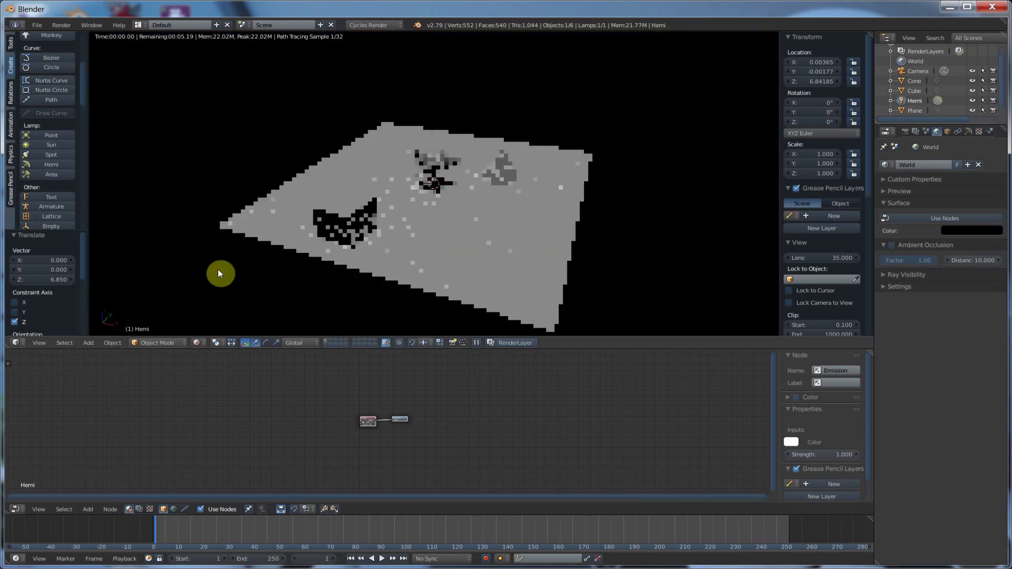
pyautogui.scroll(5, 457, 199)
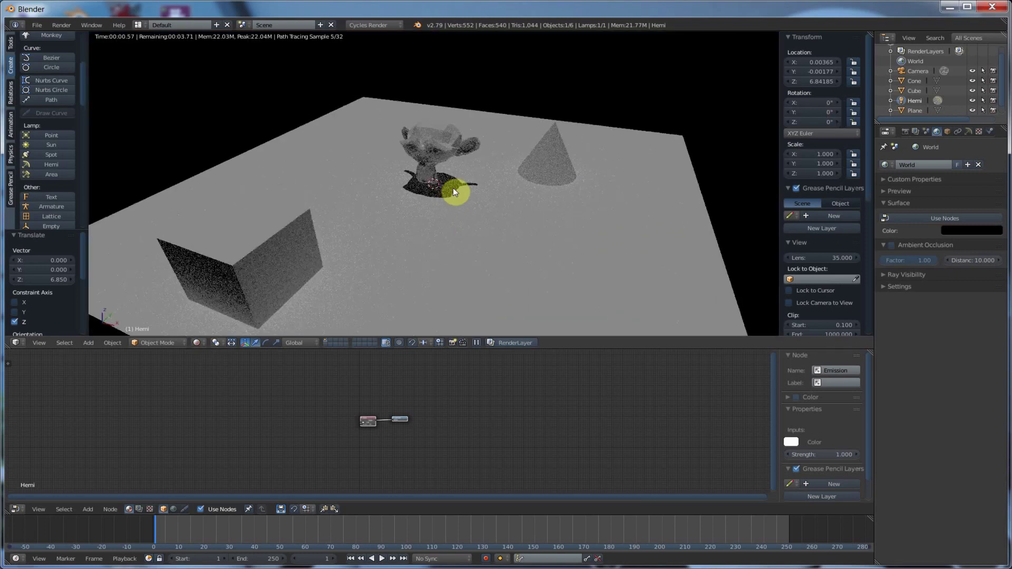
pyautogui.click(969, 131)
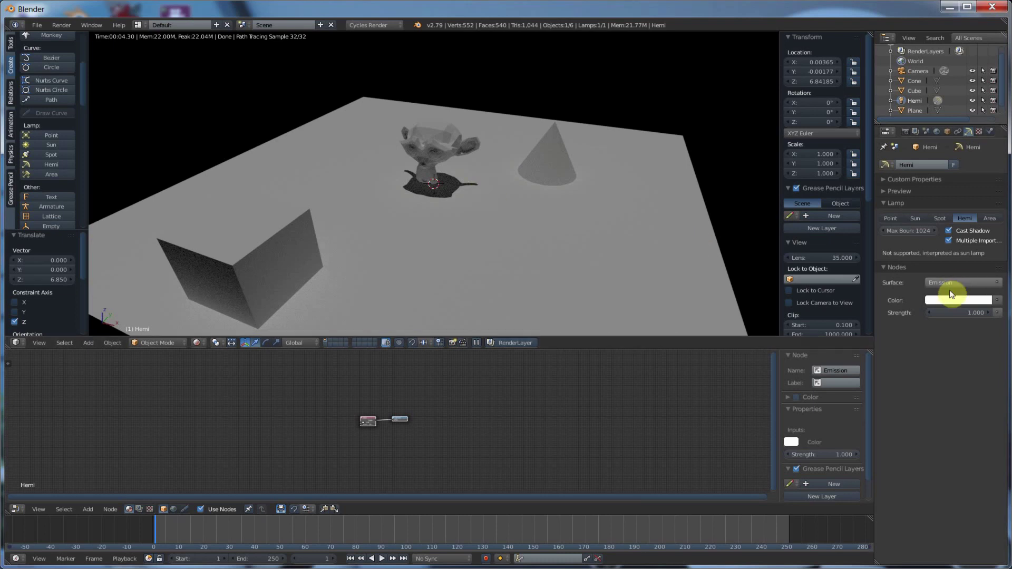
pyautogui.moveTo(957, 313)
pyautogui.mouseDown()
pyautogui.moveTo(991, 312)
pyautogui.moveTo(968, 313)
pyautogui.mouseUp()
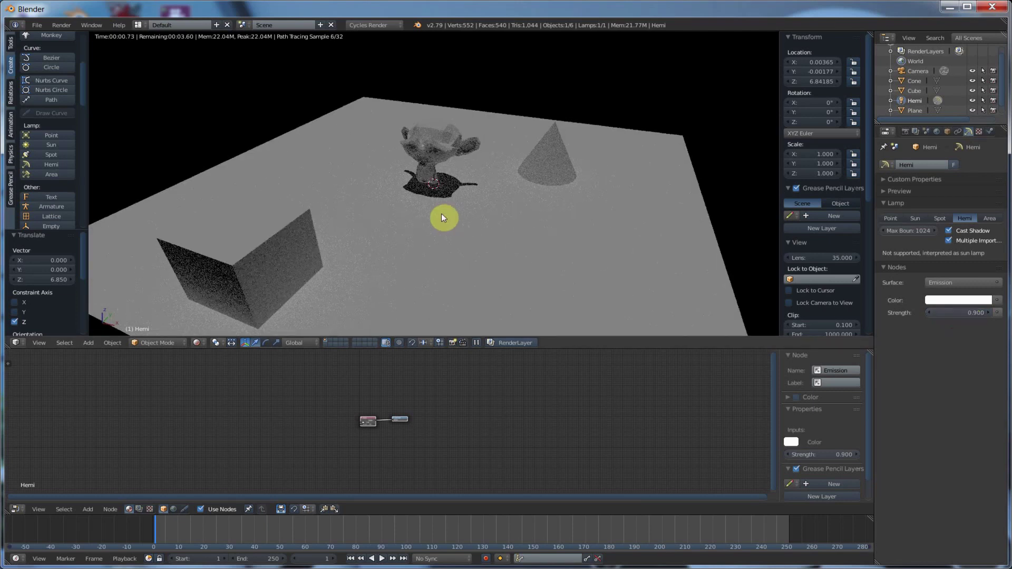
pyautogui.scroll(-3, 375, 224)
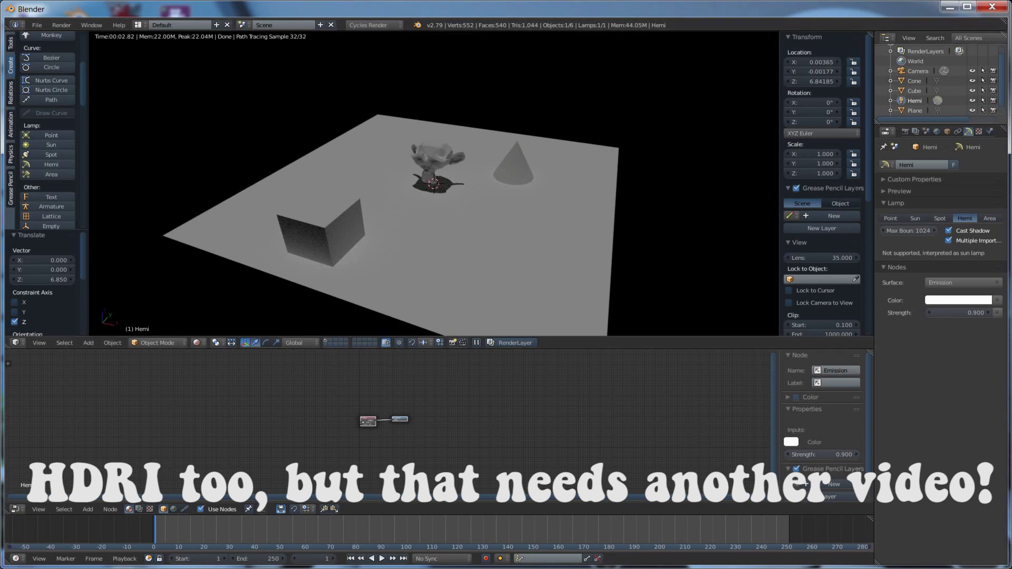
# Step: Delete the Hemi lamp from the Outliner, leaving the render dark
pyautogui.rightClick(917, 103)
pyautogui.click(916, 100)
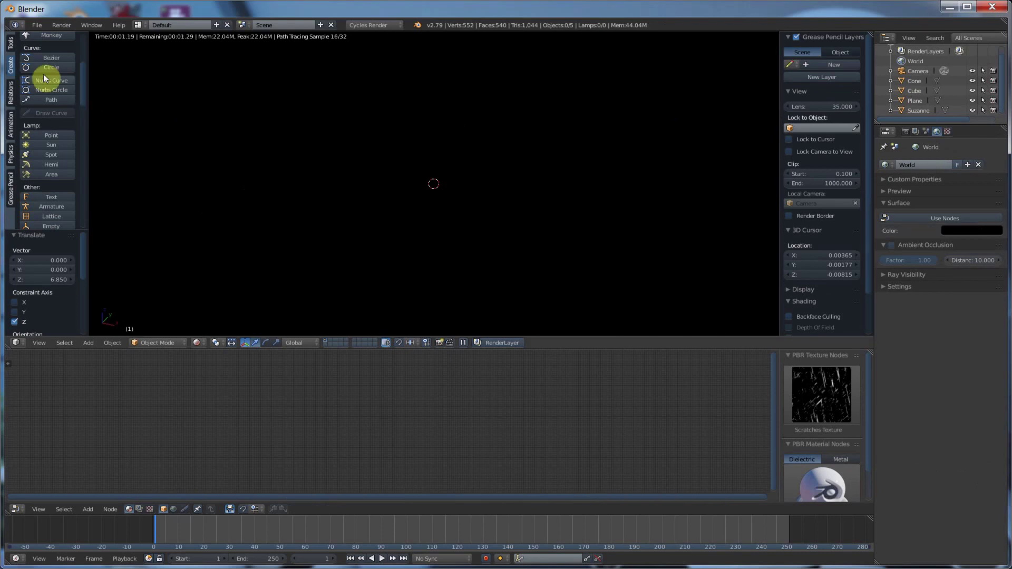
pyautogui.scroll(5, 21, 84)
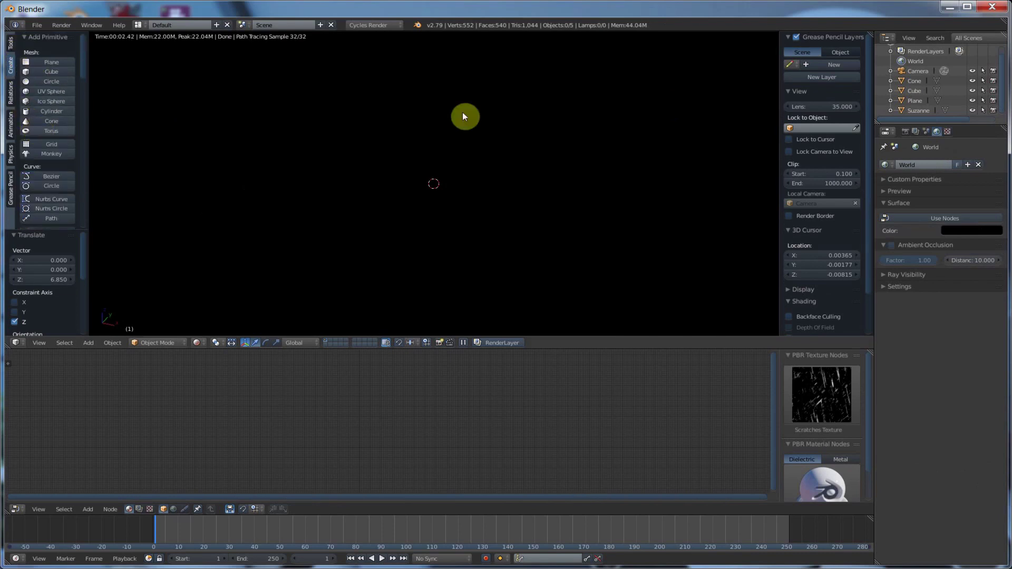
# Step: Select Suzanne and create a new Diffuse material named Material for it
pyautogui.click(920, 110)
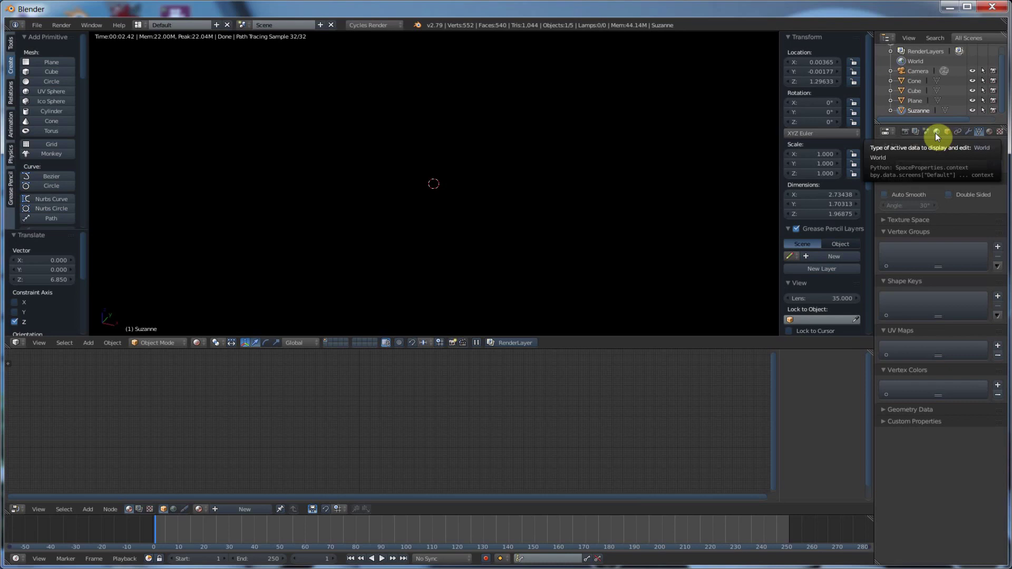
pyautogui.click(937, 131)
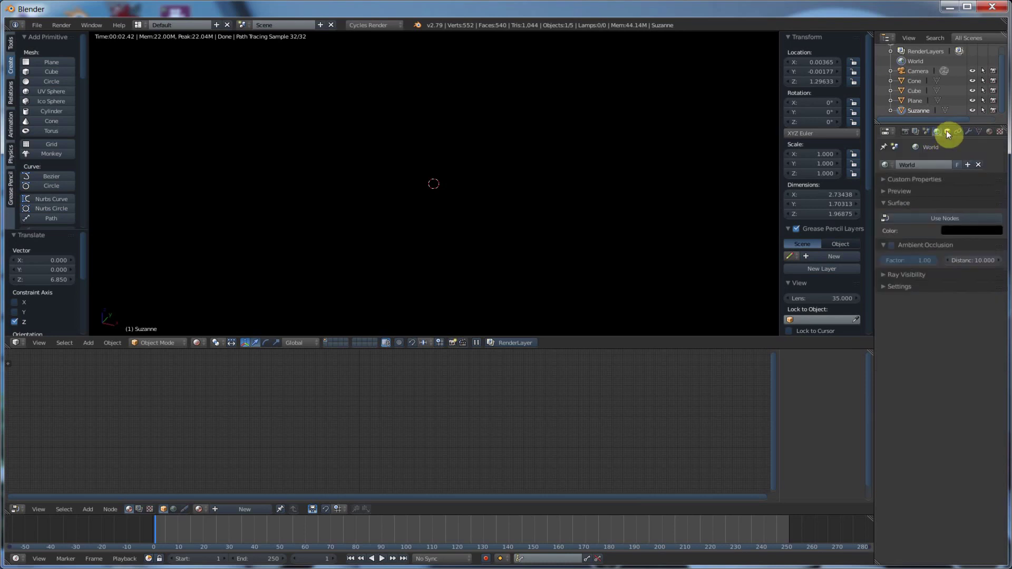
pyautogui.click(990, 131)
pyautogui.click(906, 197)
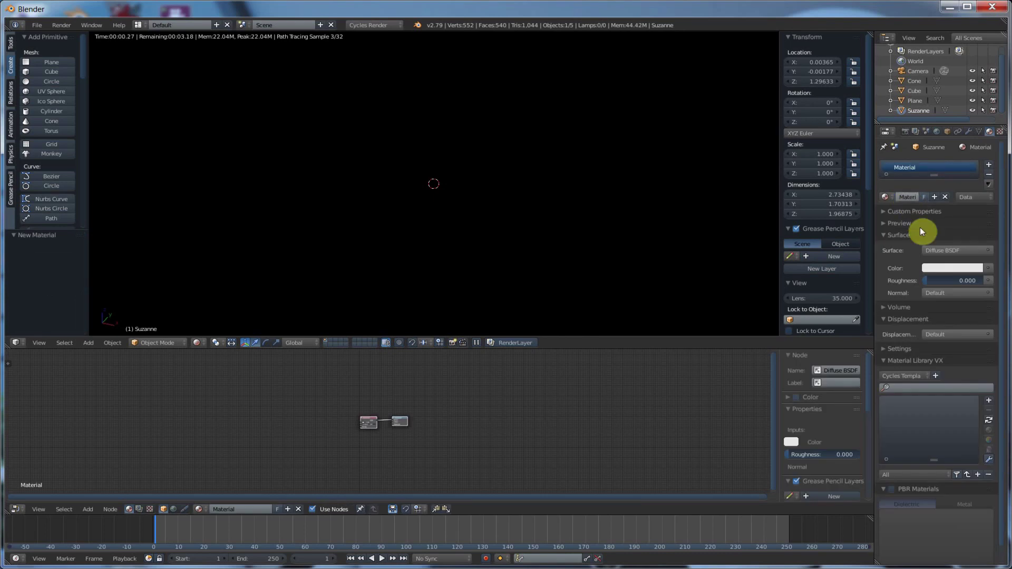
# Step: Change Suzanne's surface to Emission with strength 33.300
pyautogui.click(945, 252)
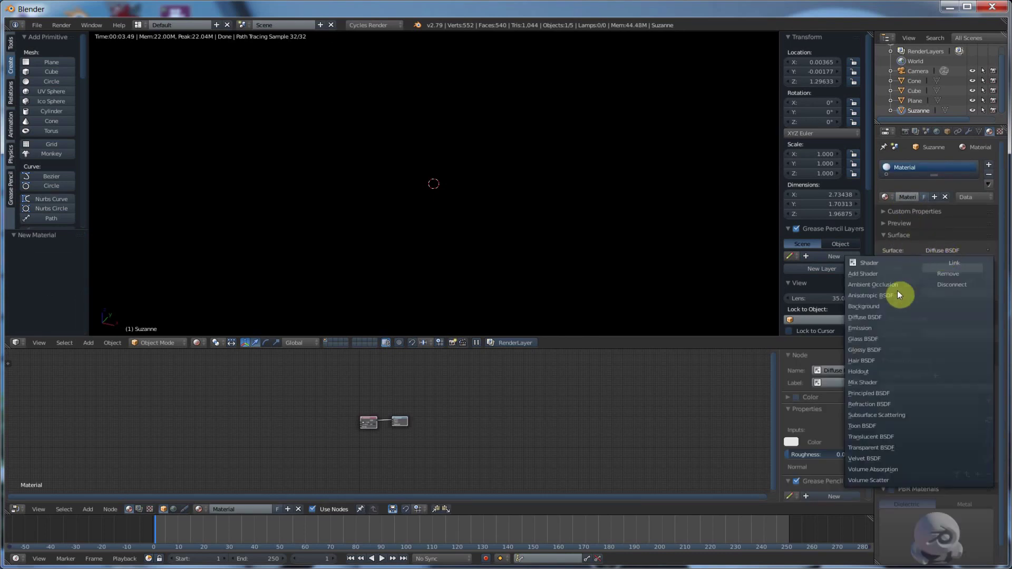
pyautogui.click(887, 330)
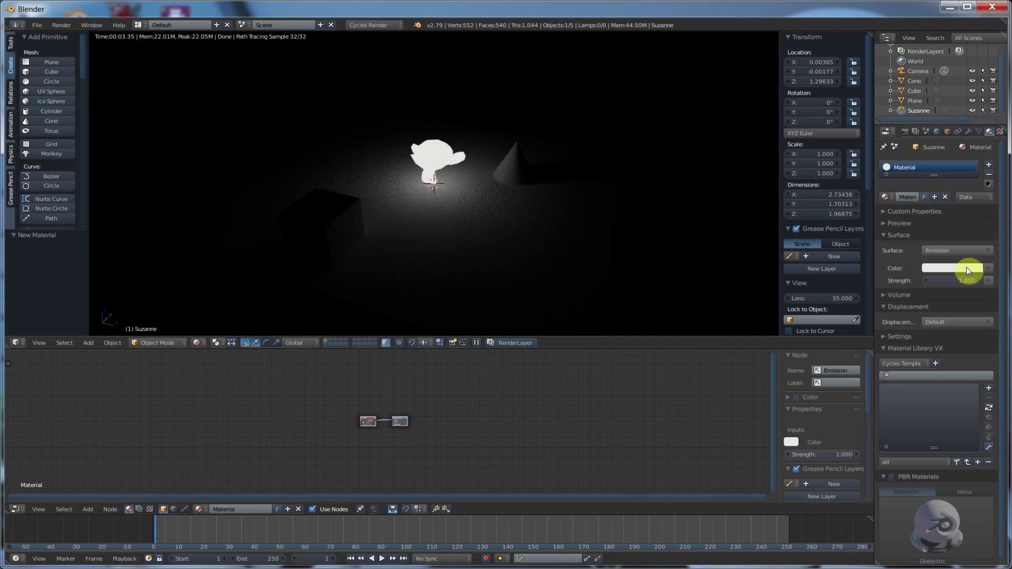
pyautogui.moveTo(967, 281); pyautogui.dragTo(1010, 280)
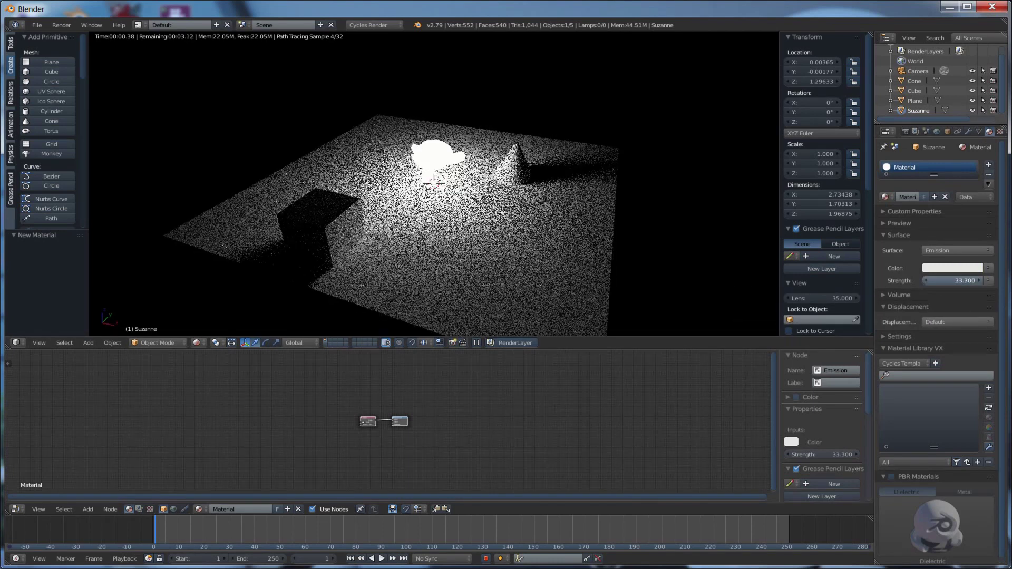
# Step: Raise Suzanne above the plane to Z 4.39
pyautogui.click(437, 146)
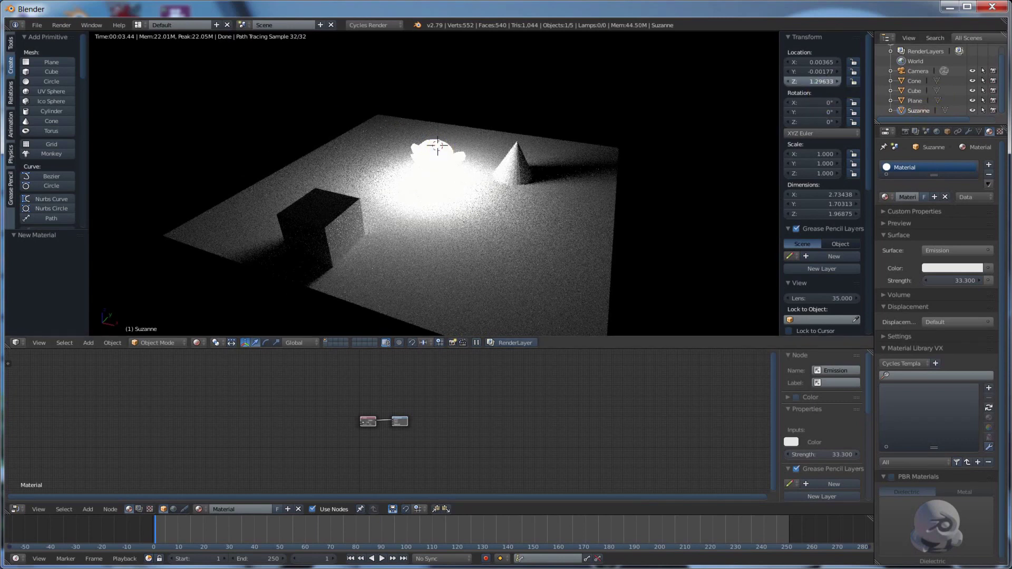
pyautogui.moveTo(848, 82); pyautogui.dragTo(1011, 82)
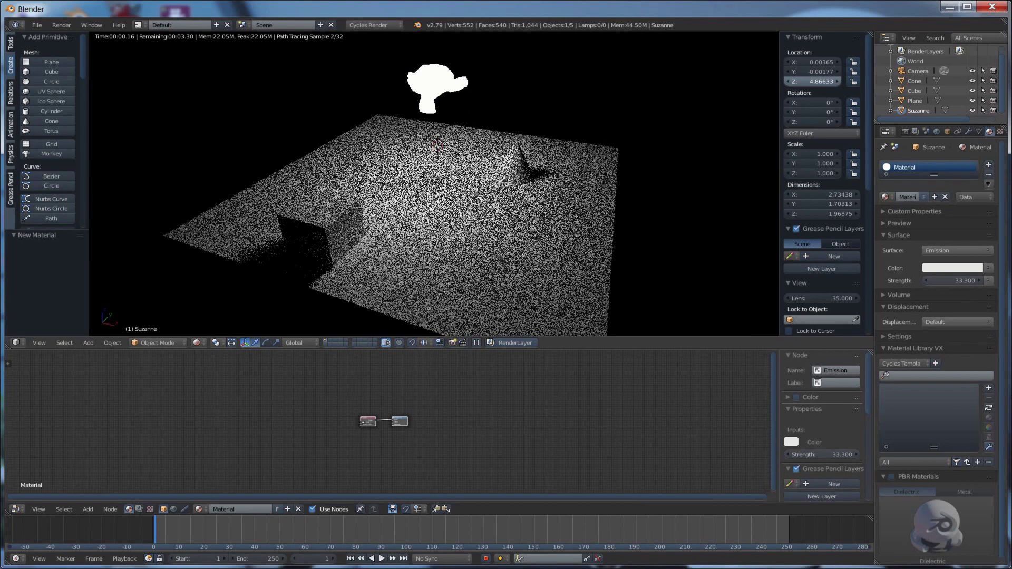
pyautogui.moveTo(838, 82); pyautogui.dragTo(825, 84)
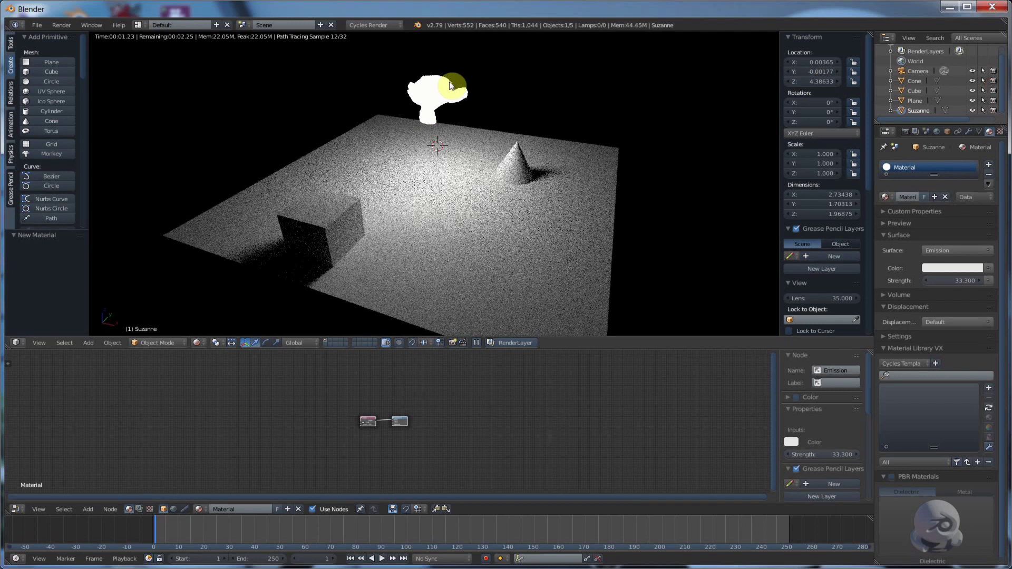
# Step: Set Suzanne's emission colour to blue and its strength to 71.100
pyautogui.click(965, 268)
pyautogui.moveTo(944, 170); pyautogui.dragTo(944, 144)
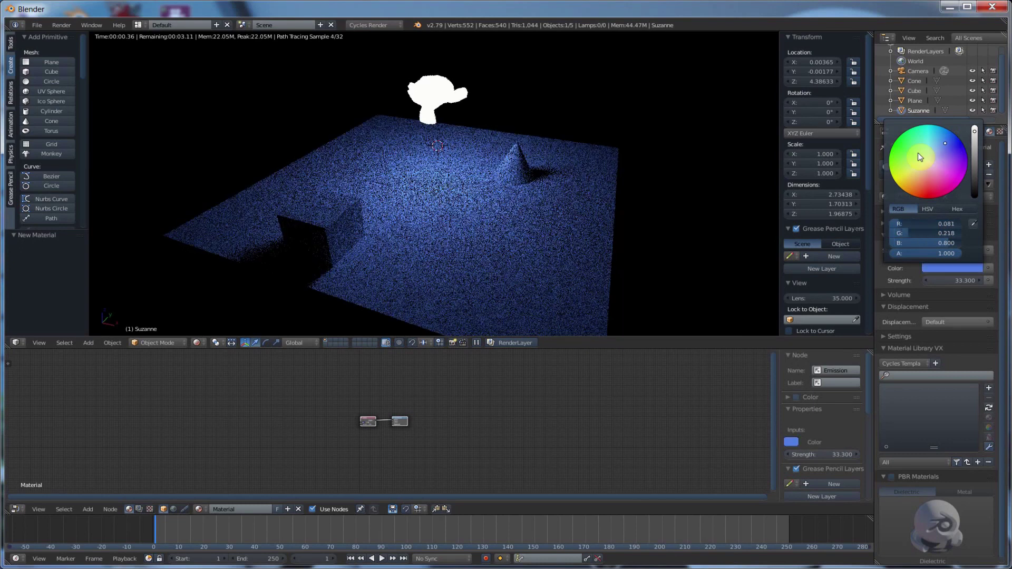
pyautogui.moveTo(958, 282)
pyautogui.mouseDown()
pyautogui.moveTo(883, 282)
pyautogui.moveTo(1001, 282)
pyautogui.moveTo(970, 282)
pyautogui.mouseUp()
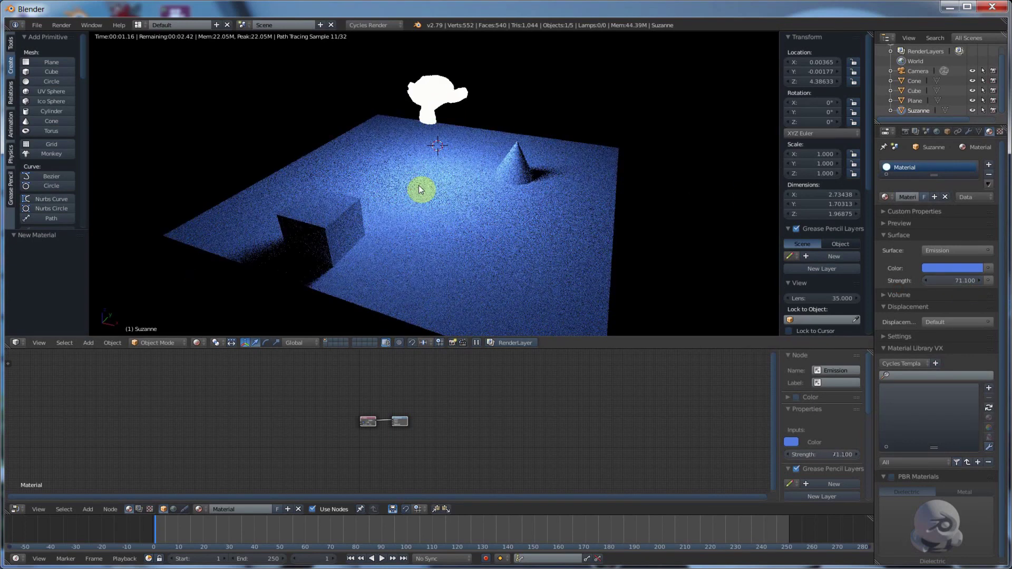